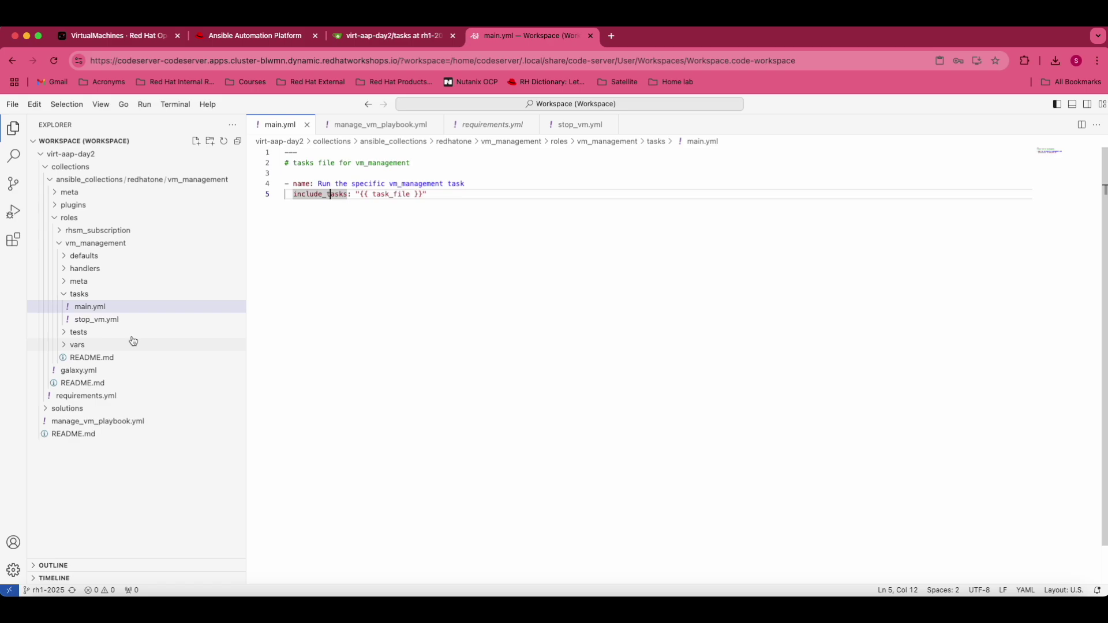
- Examine the vm_management role's main.yml and stop_vm.yml tasks and manage_vm_playbook.yml, plus the tasks folder in the Gitea repository
left_click(95, 308)
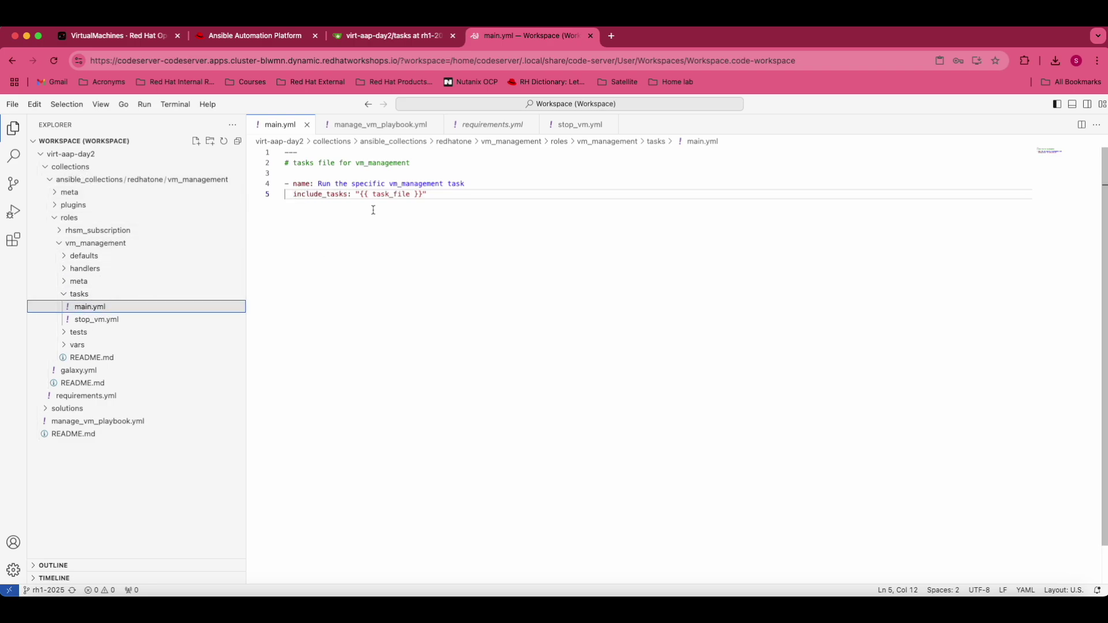
left_click_drag(376, 195, 415, 195)
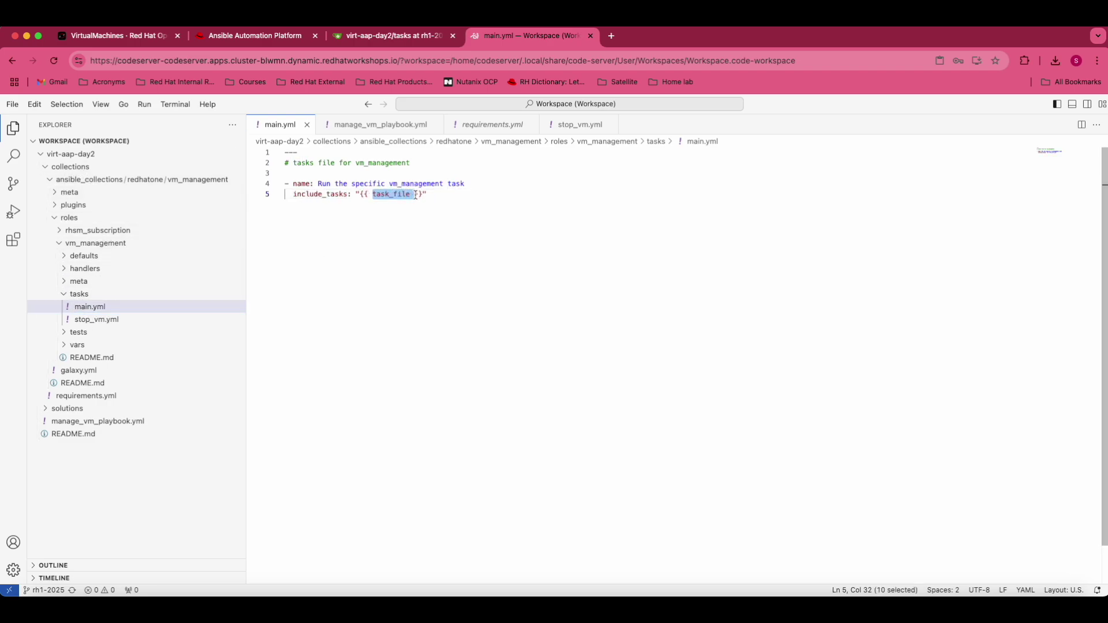
left_click(92, 244)
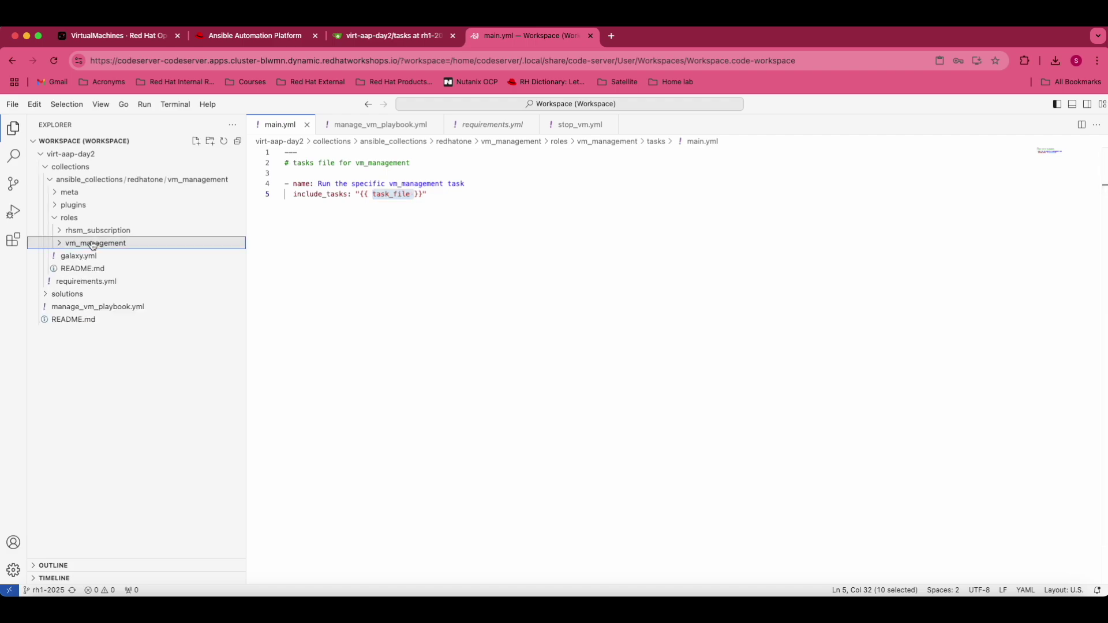
left_click(60, 243)
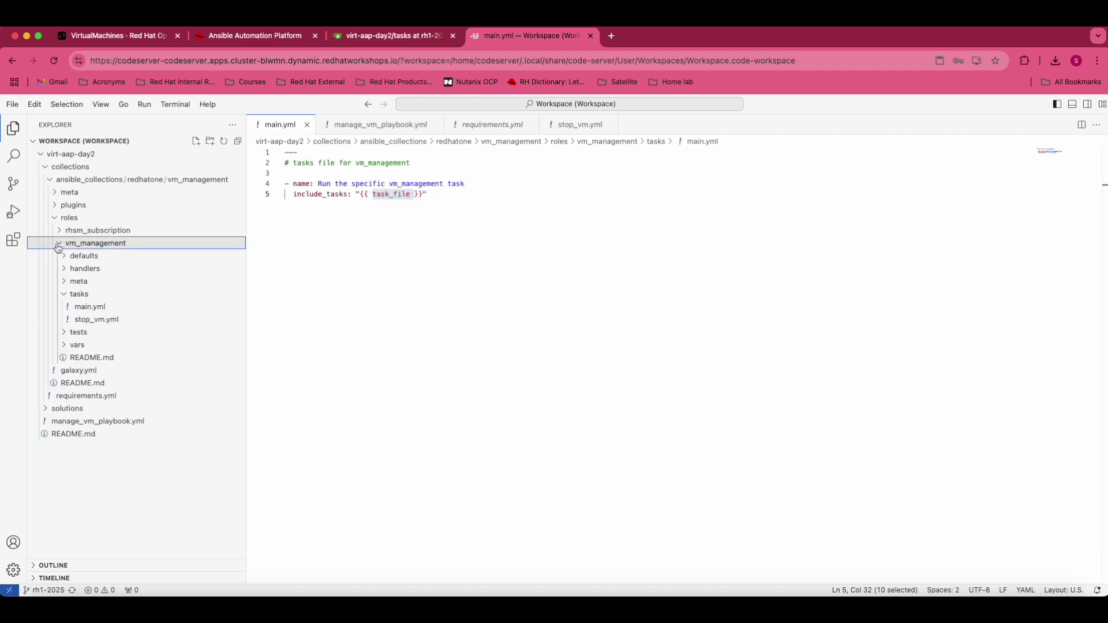
left_click(88, 314)
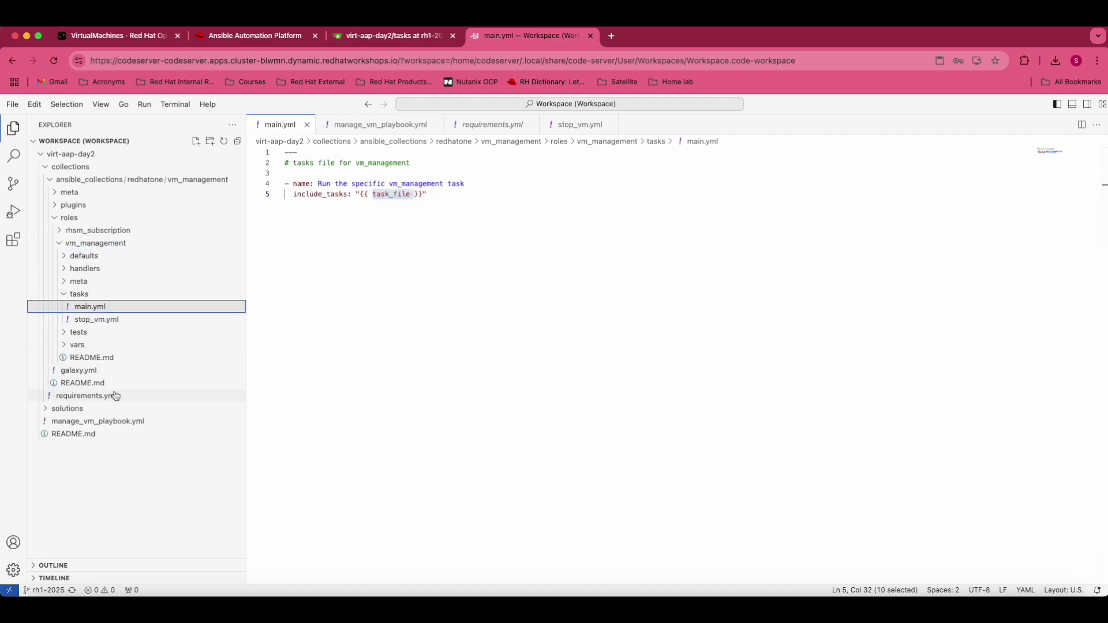
left_click(91, 426)
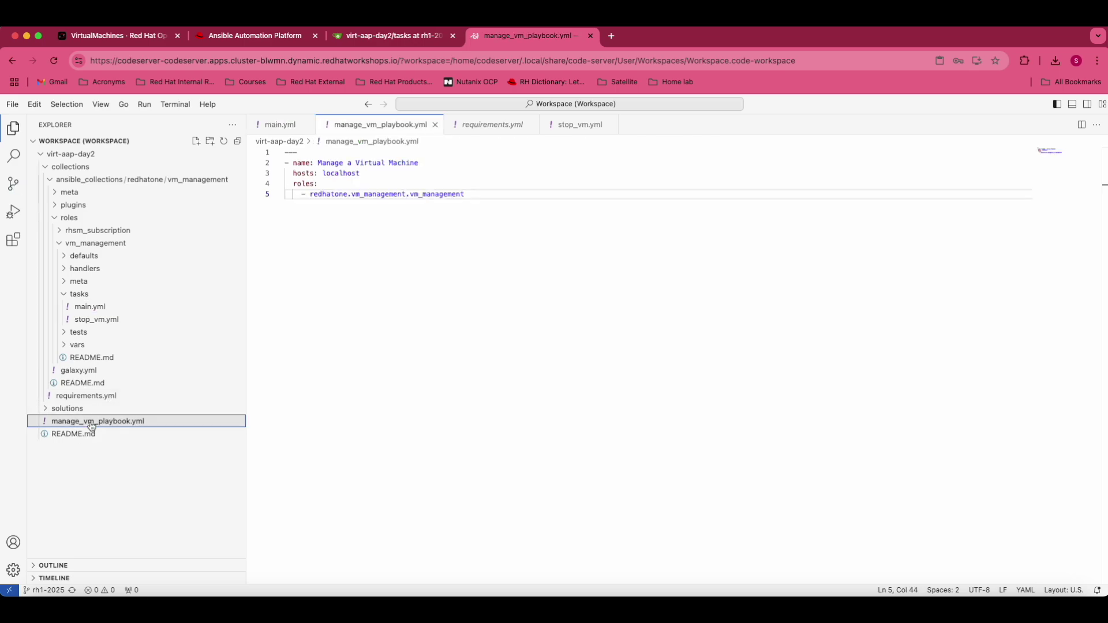
left_click(90, 308)
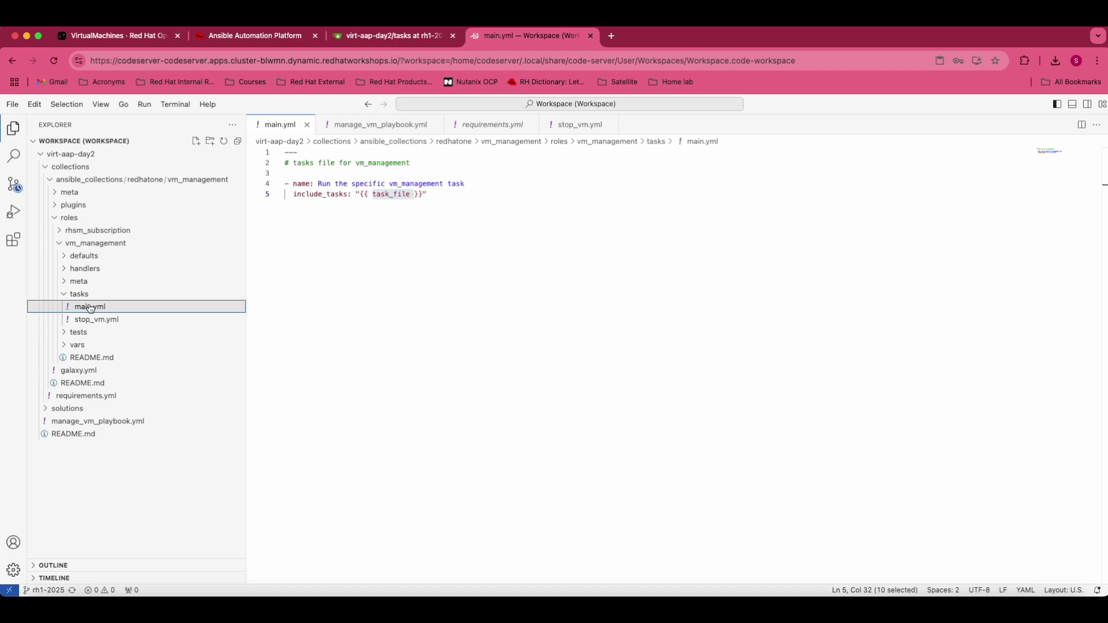
left_click(97, 320)
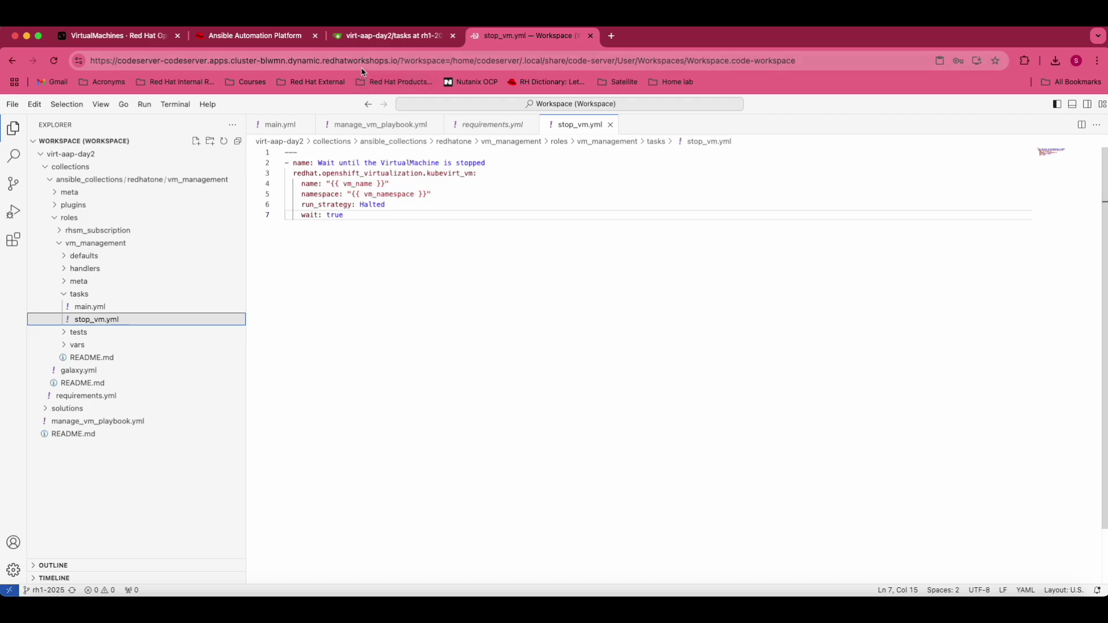
left_click(385, 37)
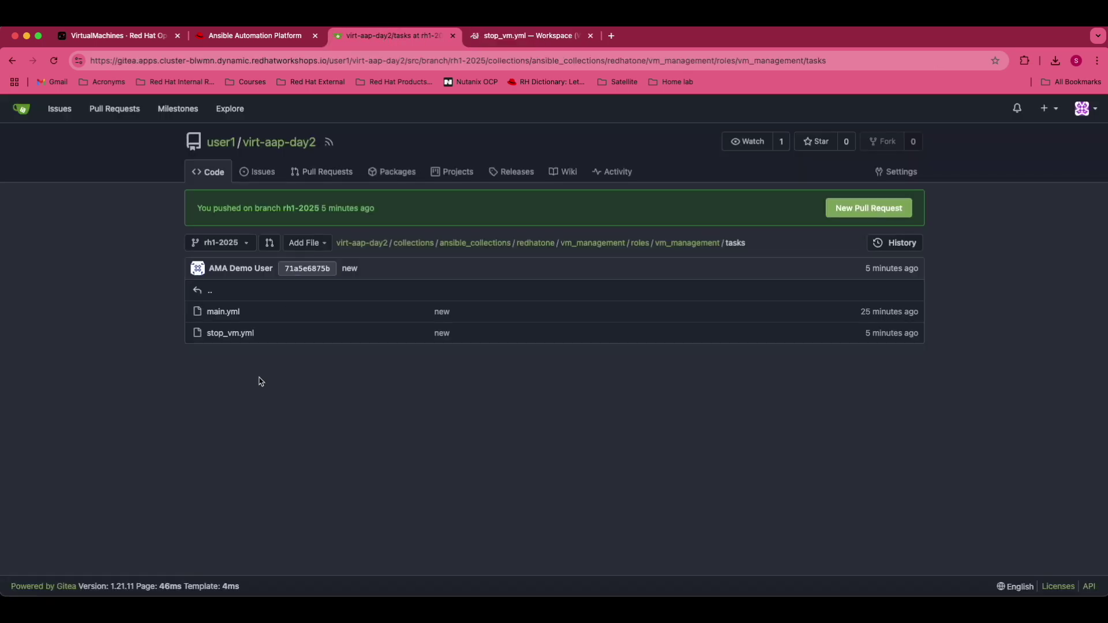
- Switch to Ansible Automation Platform and sync the Workshop Project
left_click(257, 38)
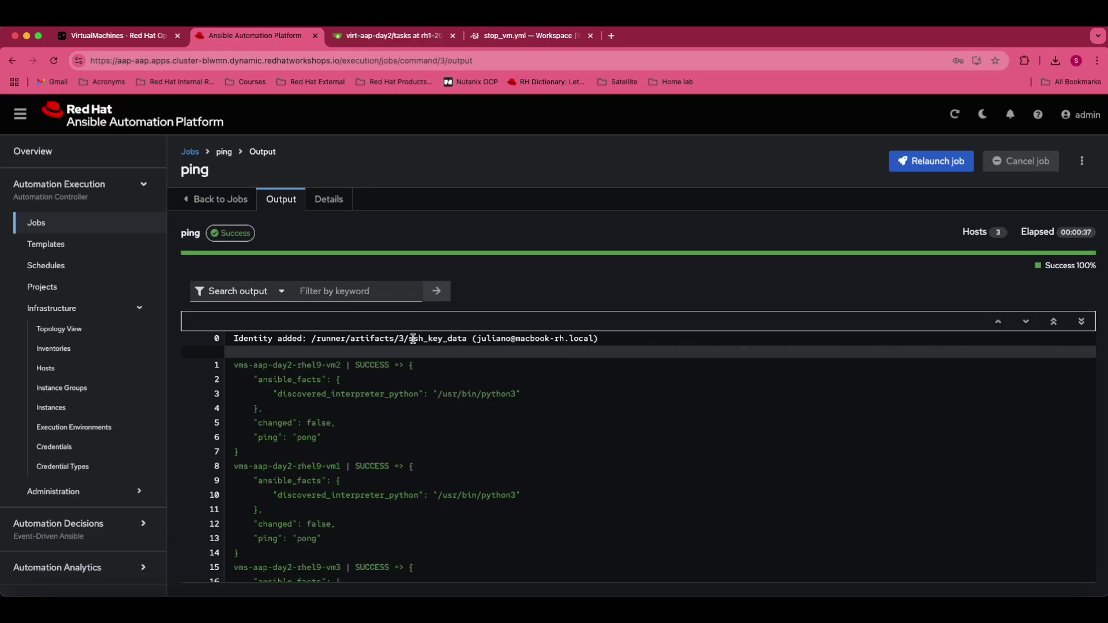
left_click(56, 290)
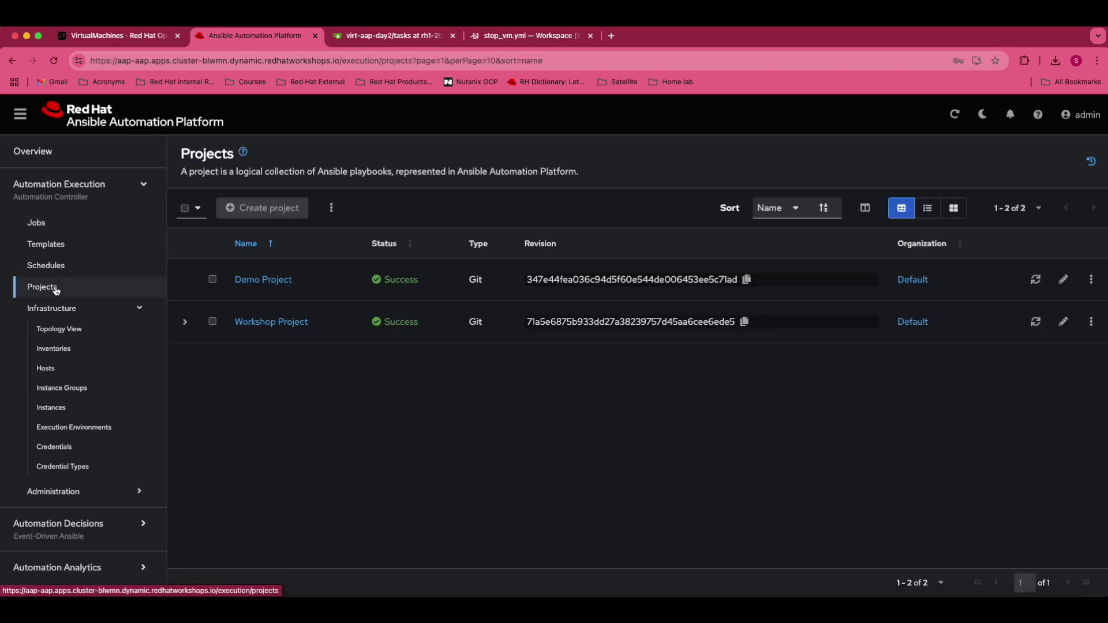
left_click(1036, 322)
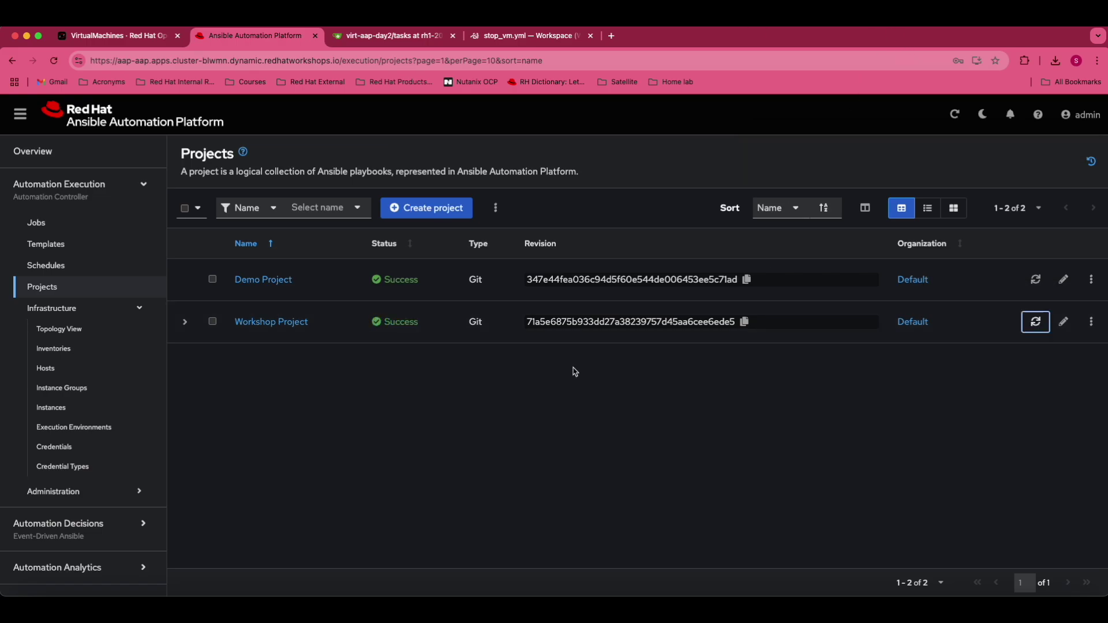
- Start a new job template named Stop VMs
left_click(68, 248)
left_click(445, 211)
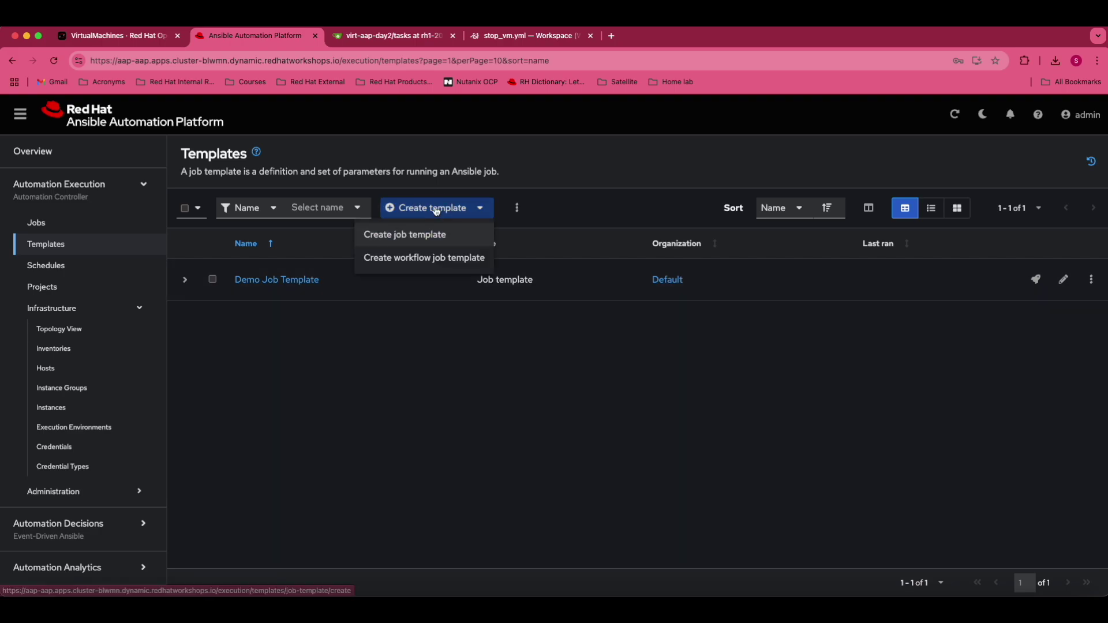
left_click(418, 236)
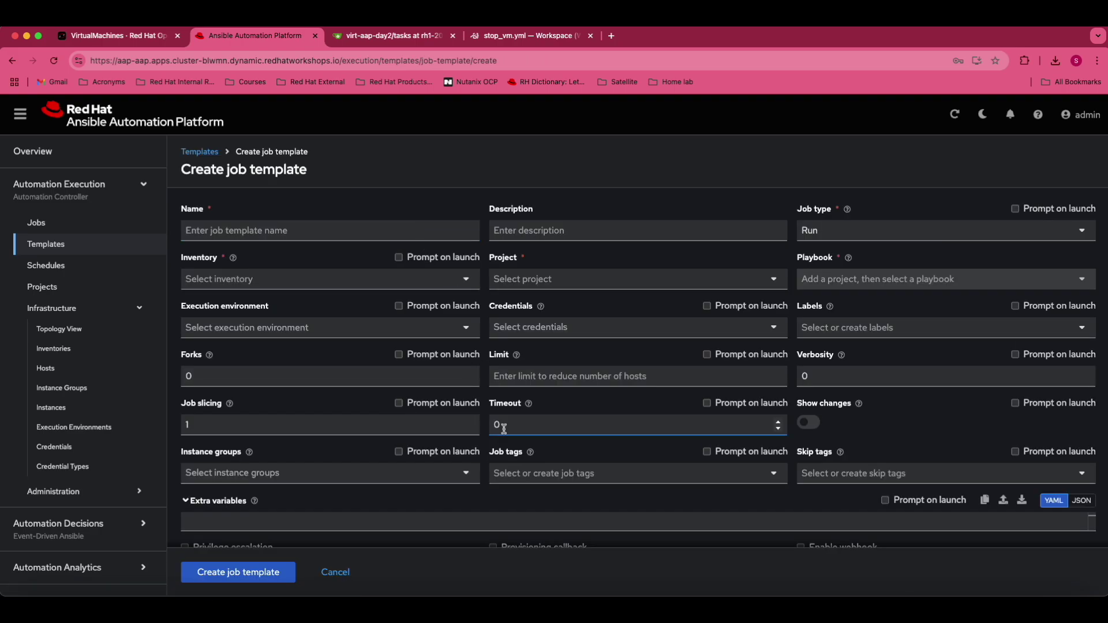
left_click(287, 228)
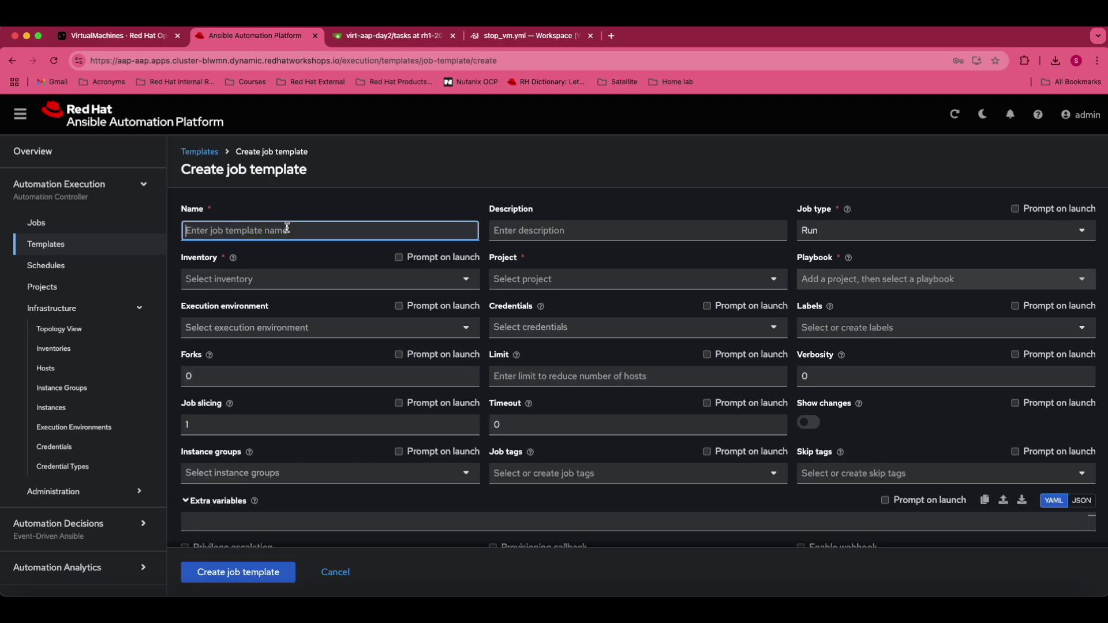
type("Stop VMs")
key("Tab")
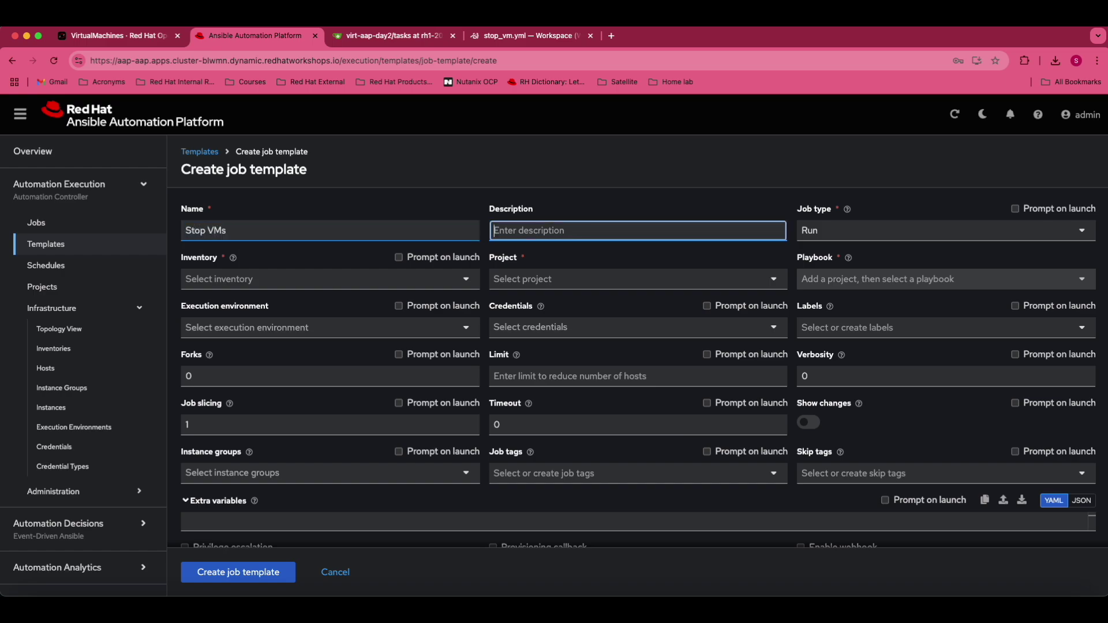
- Assign the OpenShift Virtual Machines inventory, the Workshop Project and the manage_vm_playbook.yml playbook to the job template
left_click(396, 285)
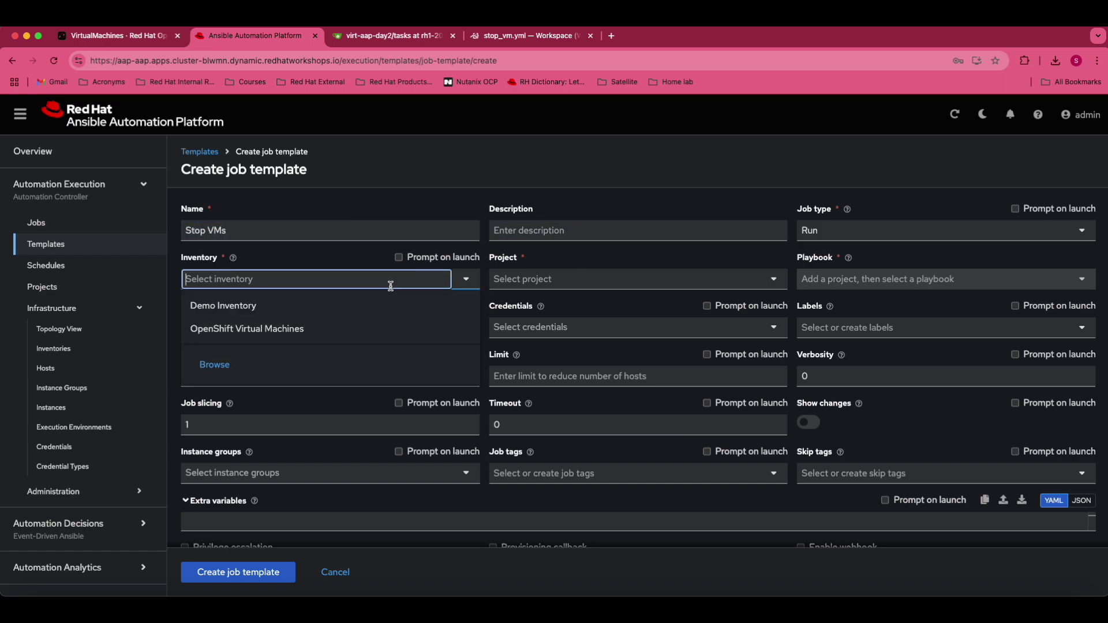
left_click(286, 328)
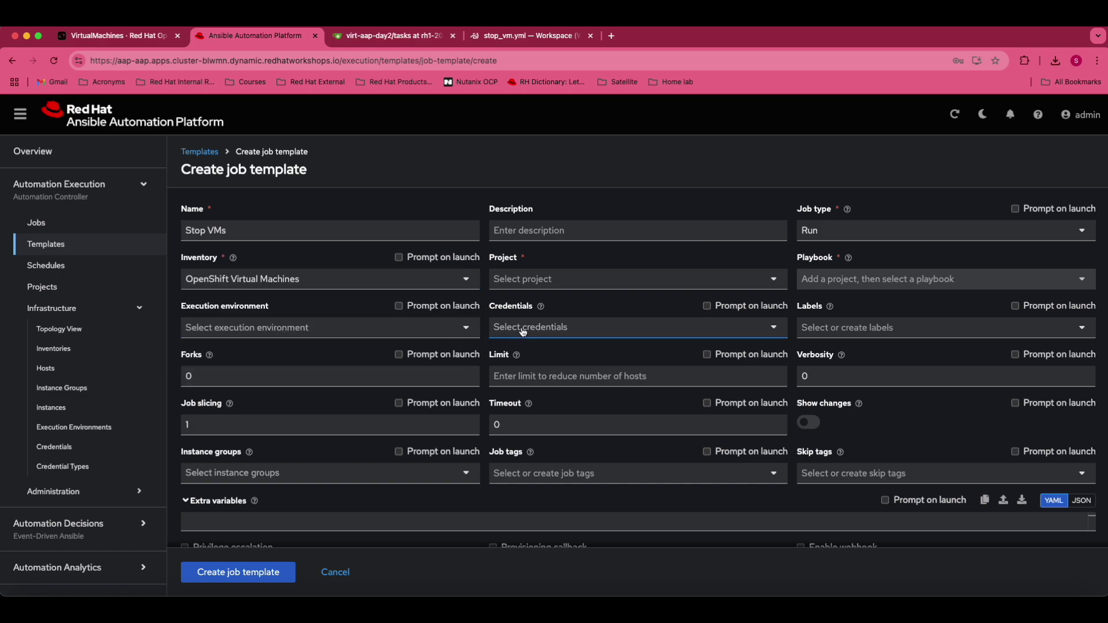
left_click(552, 285)
left_click(543, 329)
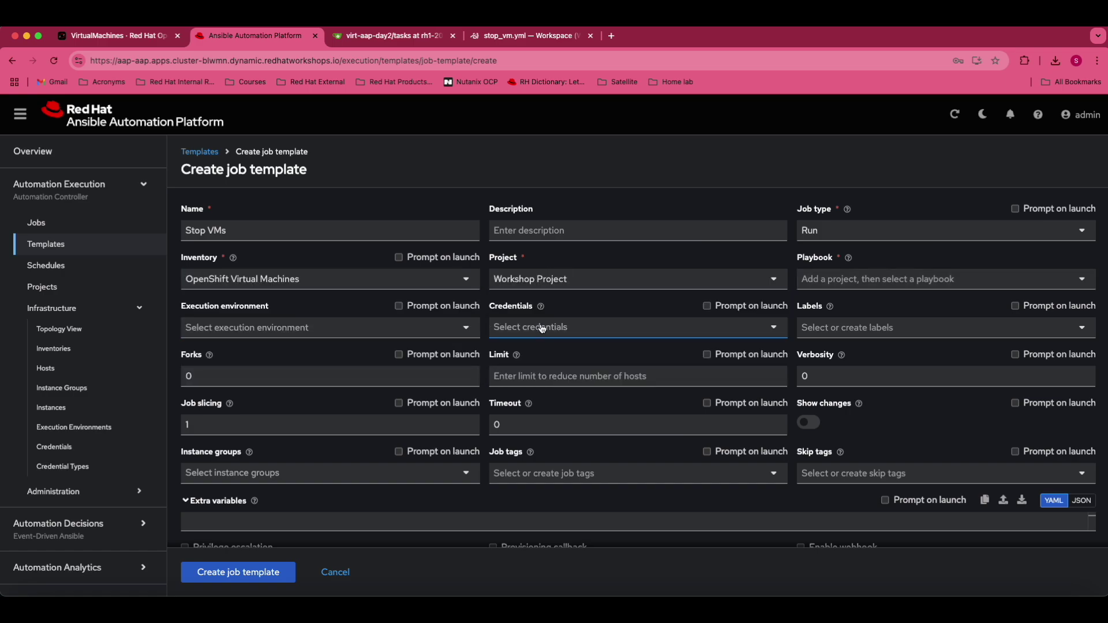
left_click(880, 280)
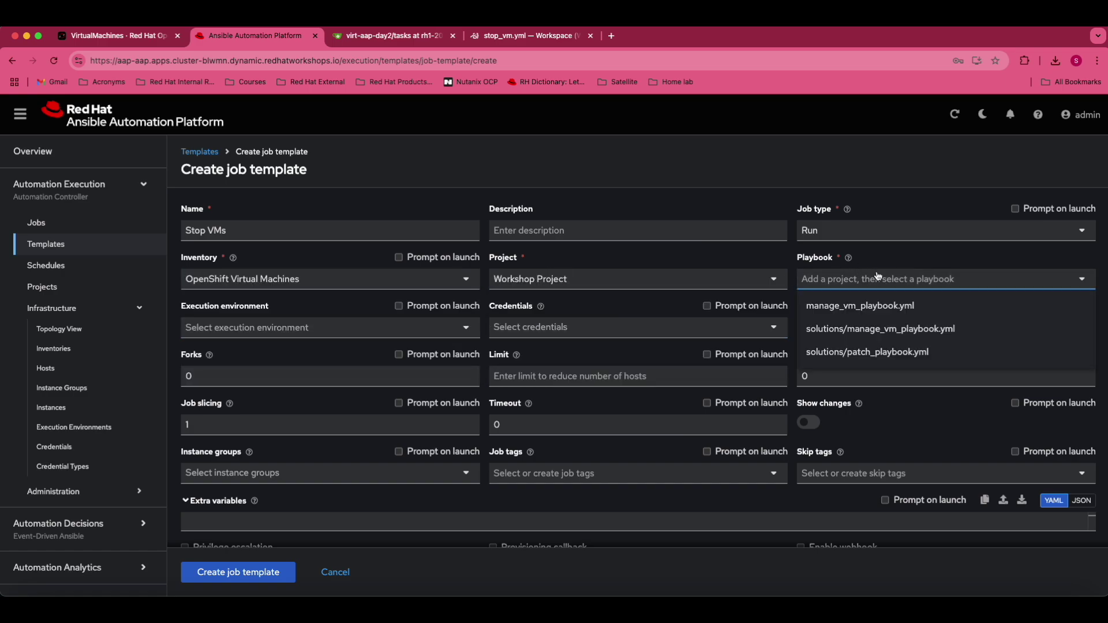
left_click(872, 307)
- Set the template's execution environment to Day 2 EE and add the OpenShift Credential
left_click(495, 327)
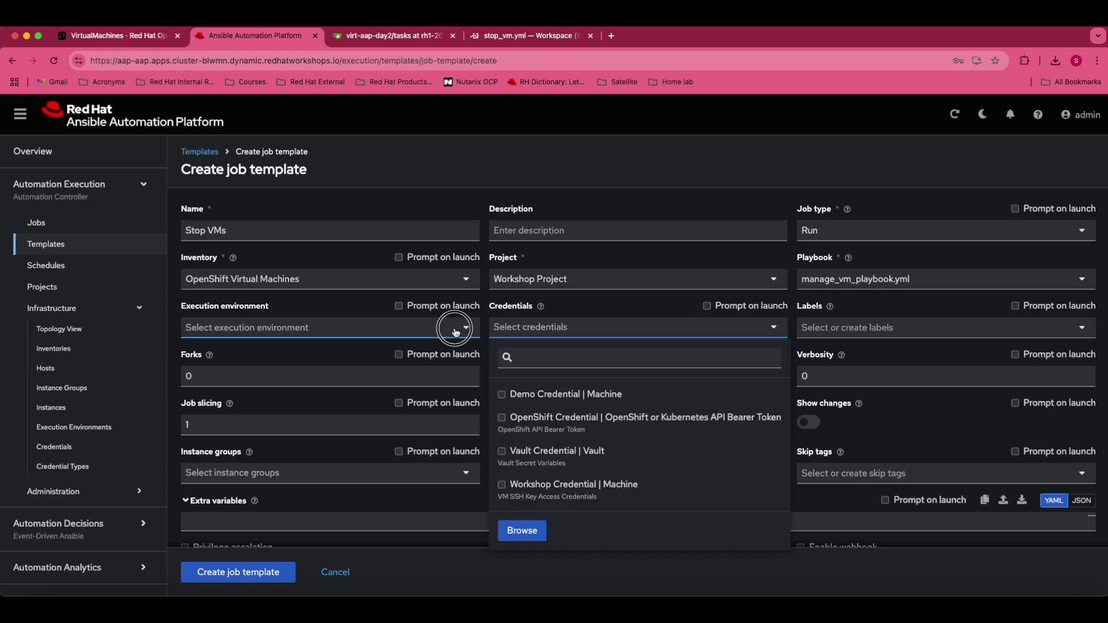
left_click(456, 328)
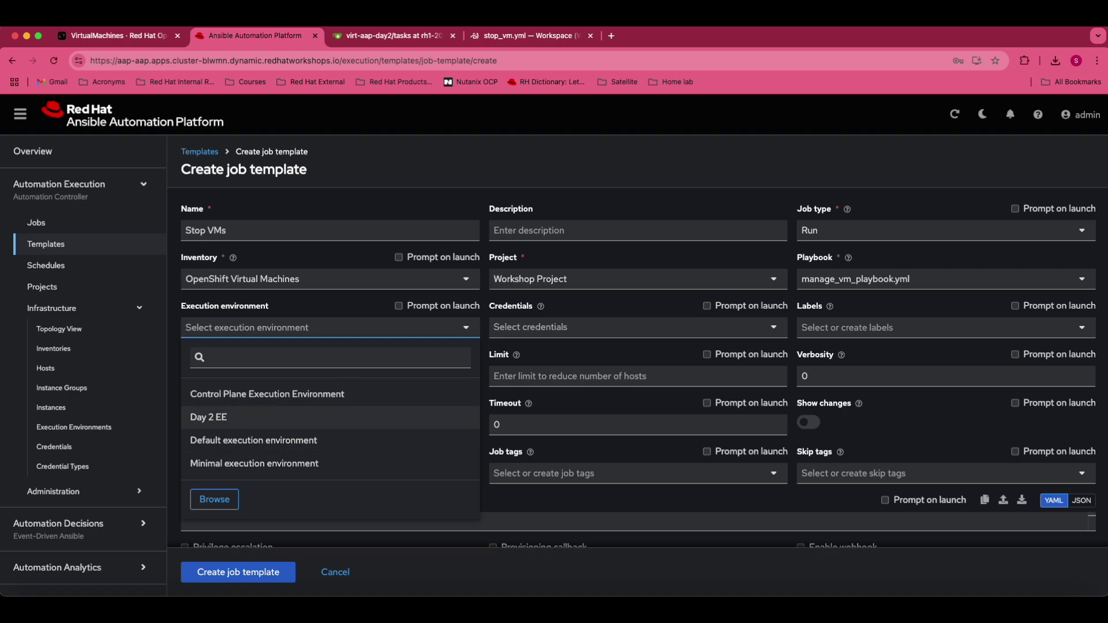
left_click(251, 421)
left_click(537, 335)
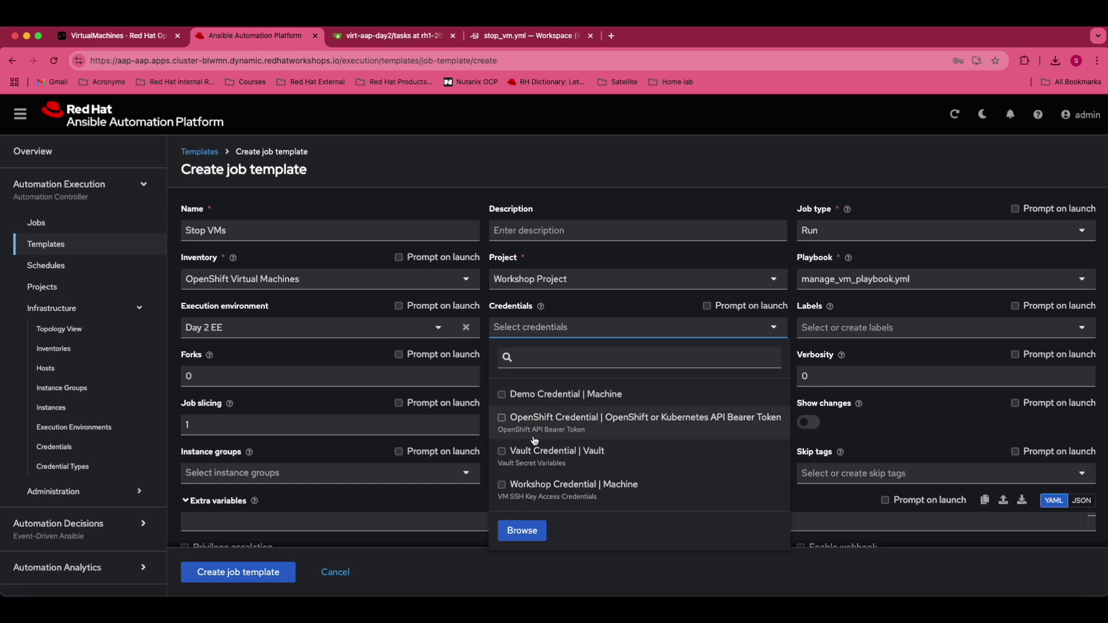
left_click(526, 418)
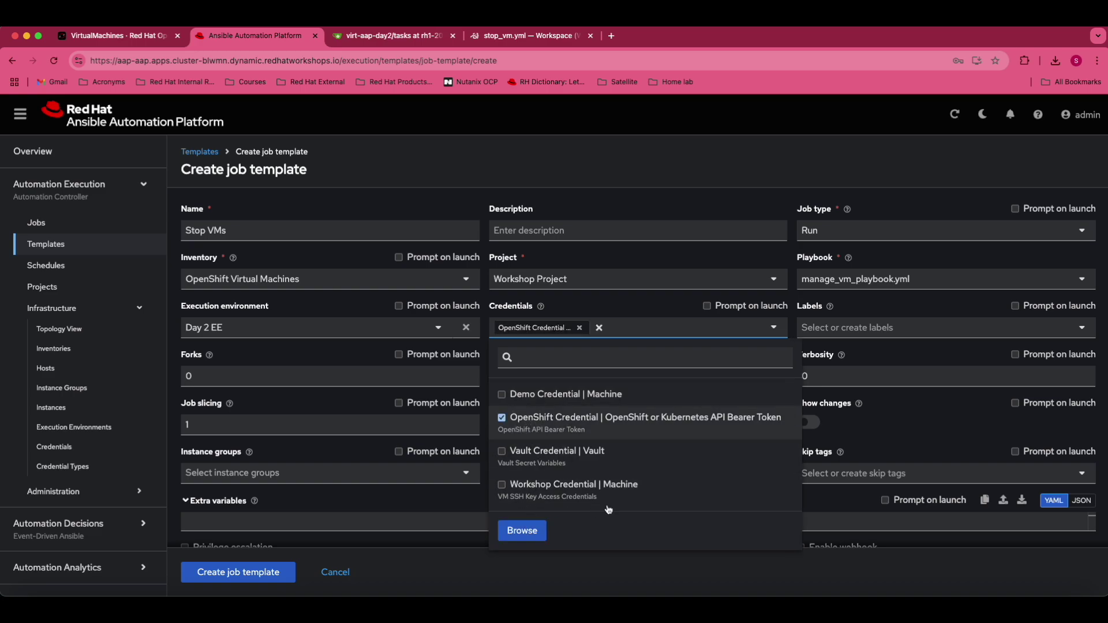
left_click(835, 329)
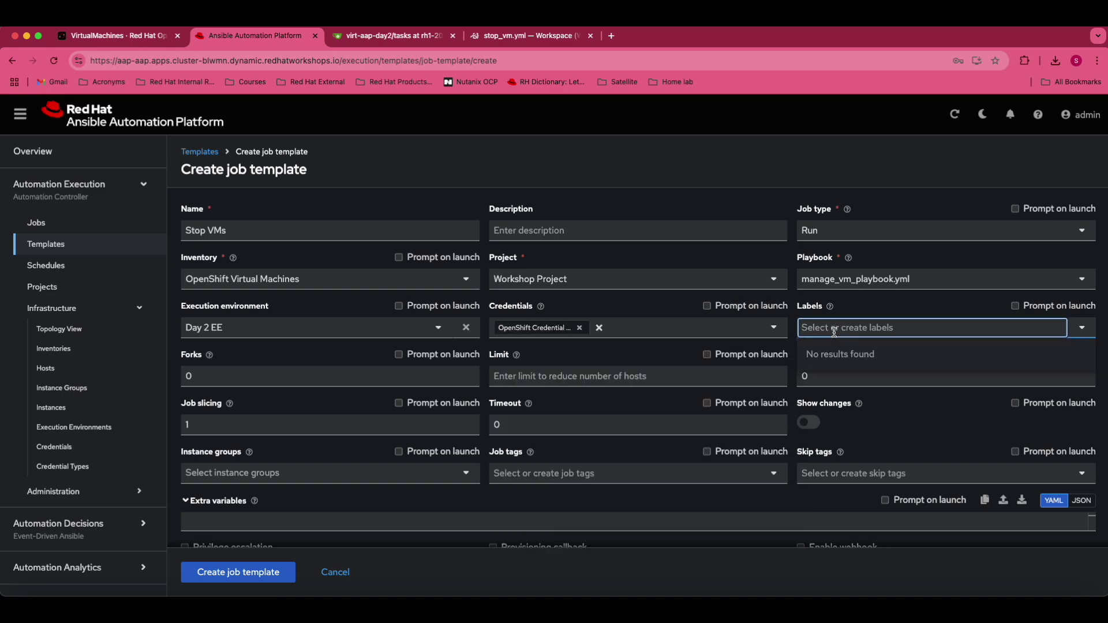
- Add the extra variables vm_name: rhel9-vm1, vm_namespace: vms-aap-day2 and task_file: stop_vm.yml, and create the job template
scroll(588, 449, "down", 2)
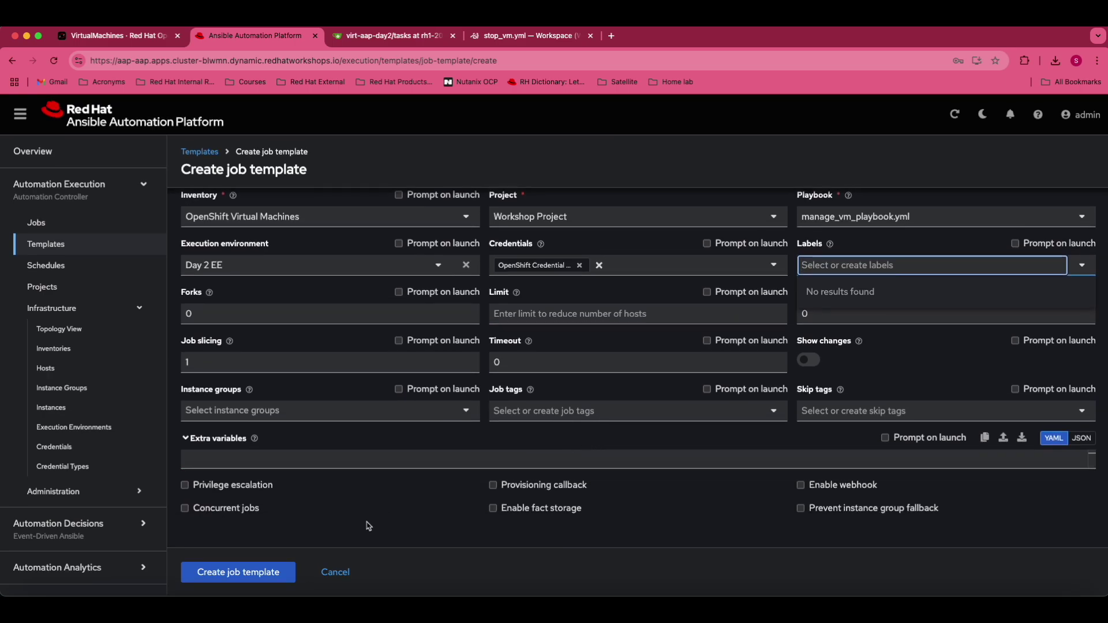
left_click(333, 462)
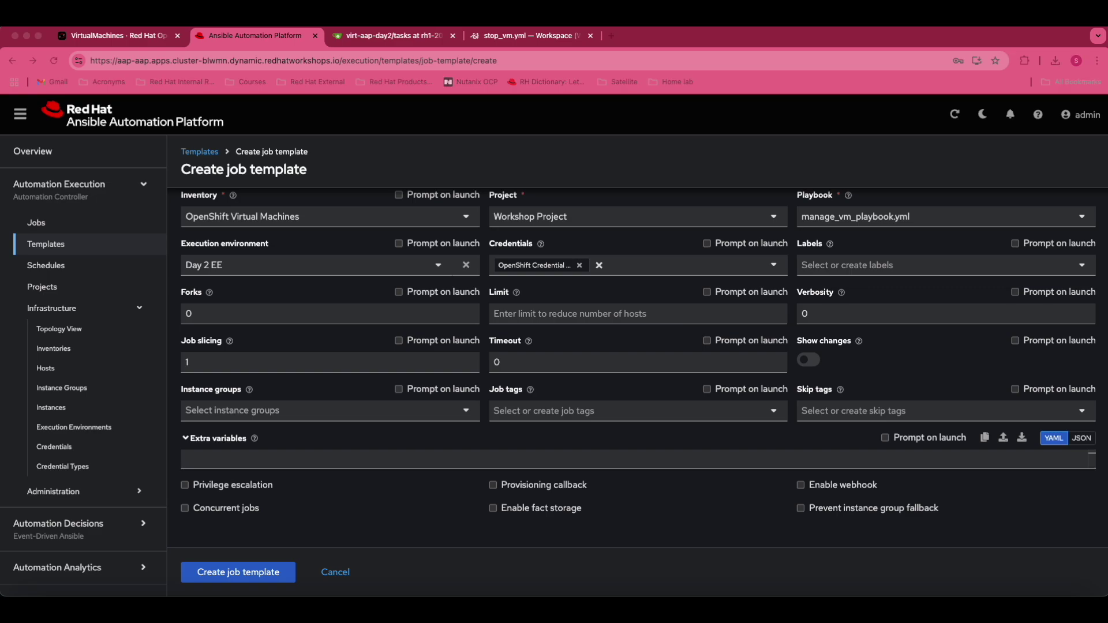
left_click(457, 464)
type("vm_name: rhel9-vm1 vm_namespace: vms-aap-day2 task_file: stop_vm.yml")
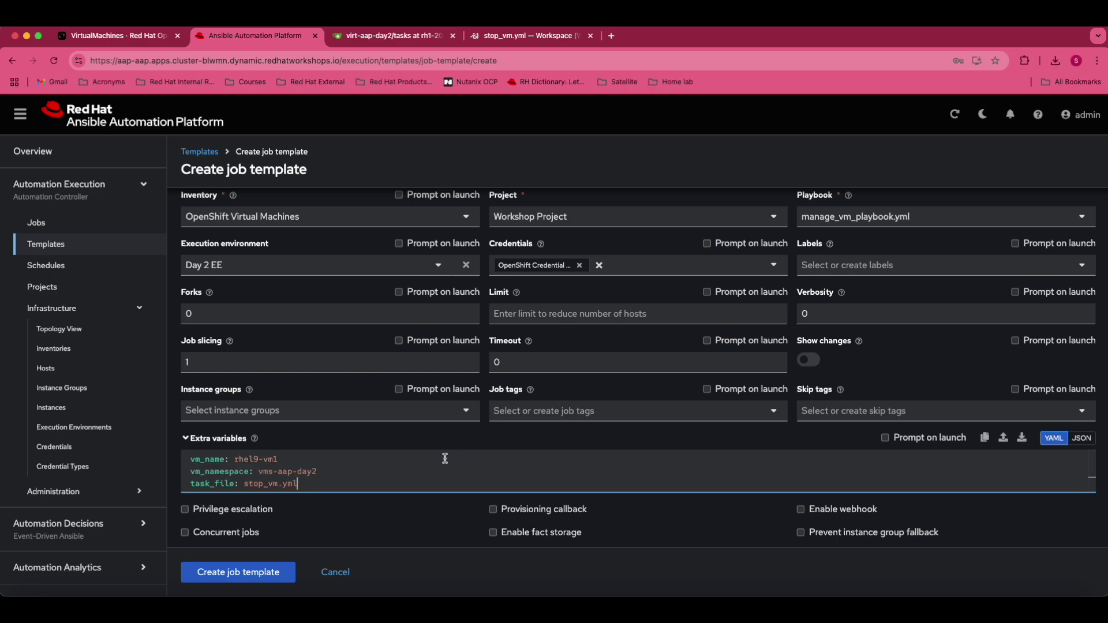
left_click_drag(234, 459, 297, 458)
left_click_drag(259, 472, 317, 472)
left_click_drag(247, 485, 302, 485)
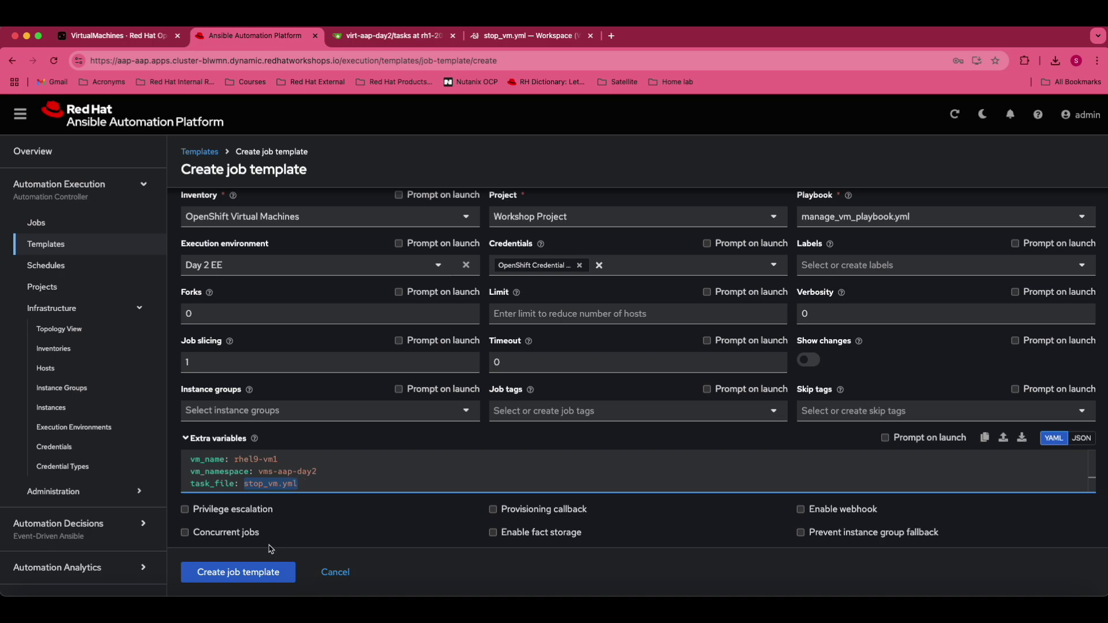
left_click(235, 572)
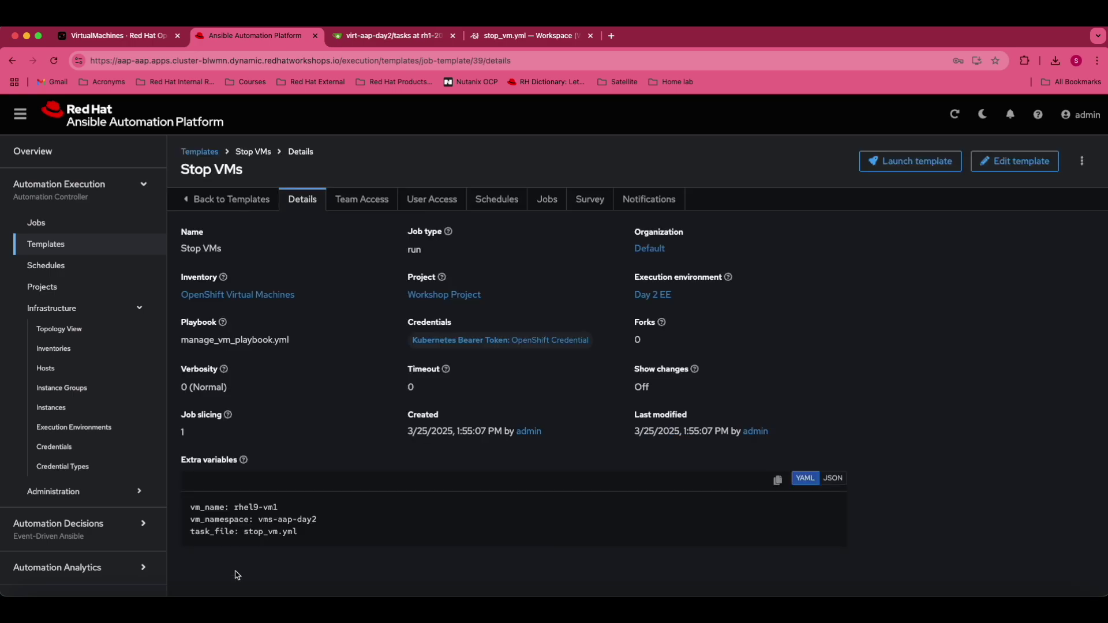
- Launch the Stop VMs template and check the status of rhel9-vm1 in the OpenShift console
left_click(912, 163)
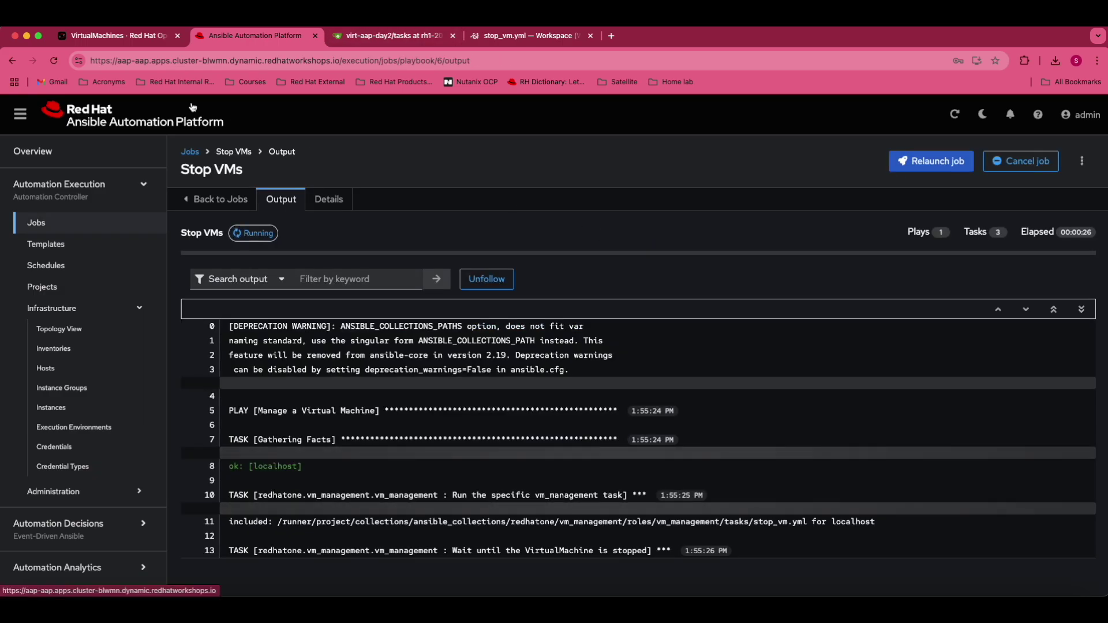
left_click(118, 37)
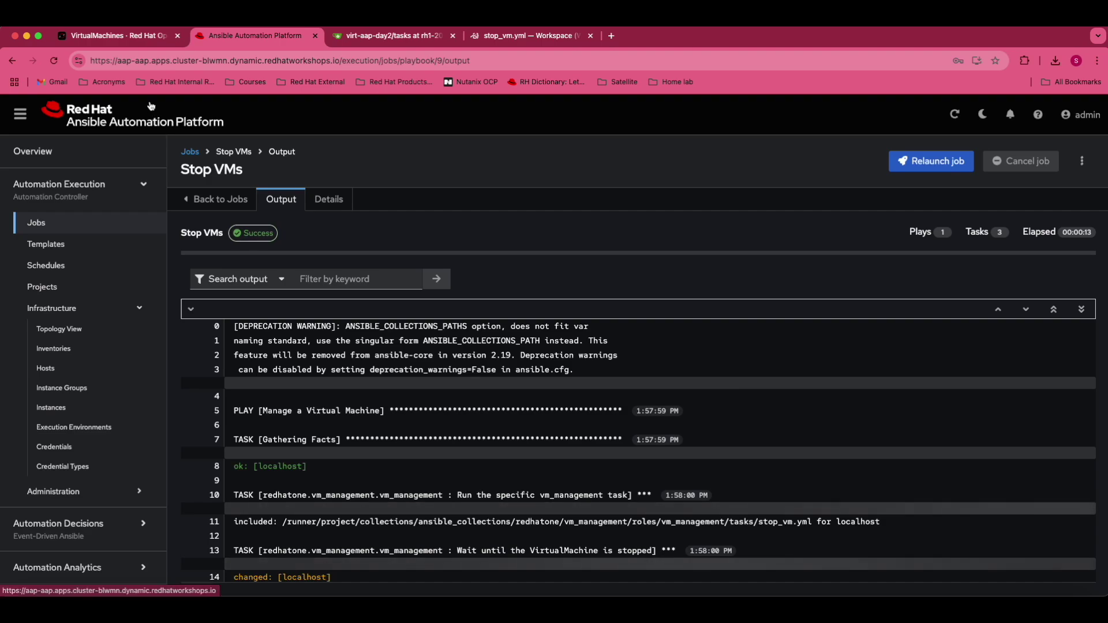
left_click(118, 35)
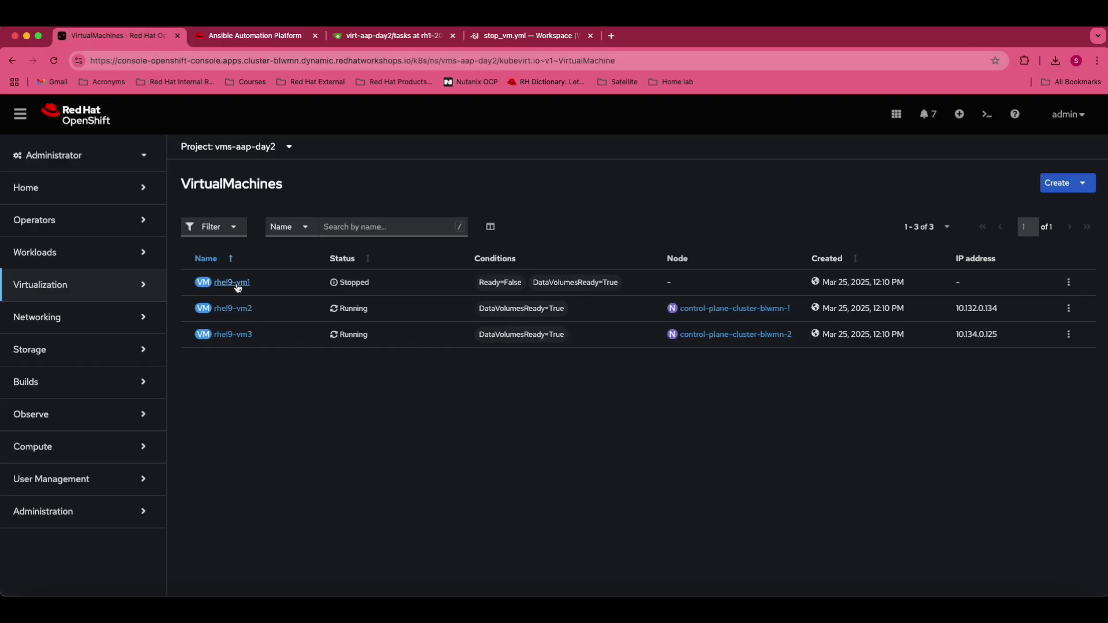
left_click_drag(314, 282, 393, 286)
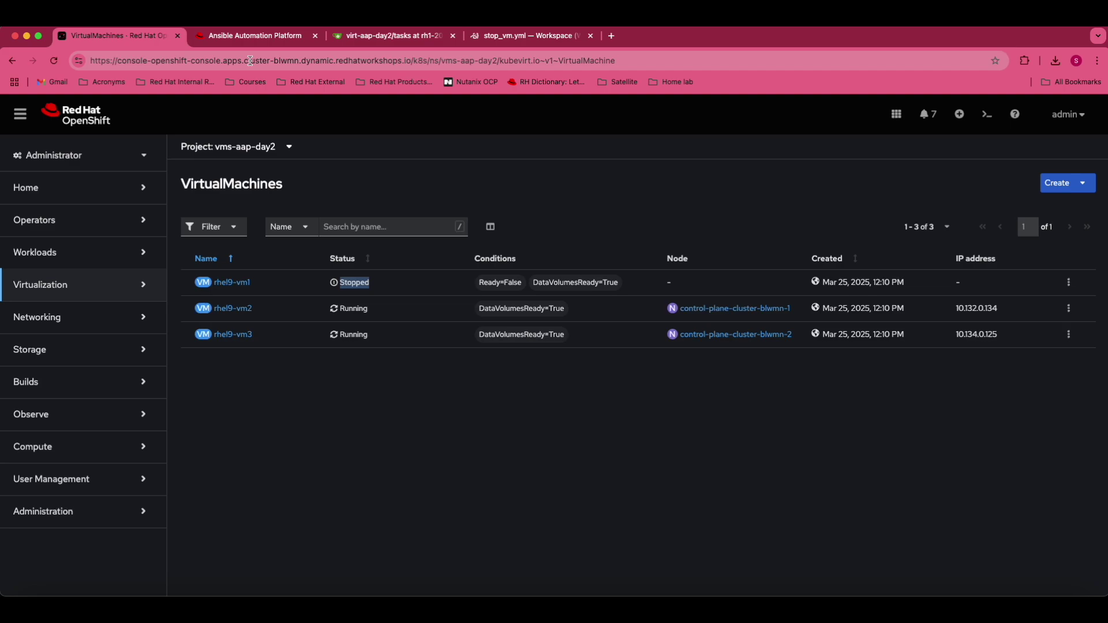
- Switch to the code workspace and review the stop_all_vm.yml task file
left_click(522, 37)
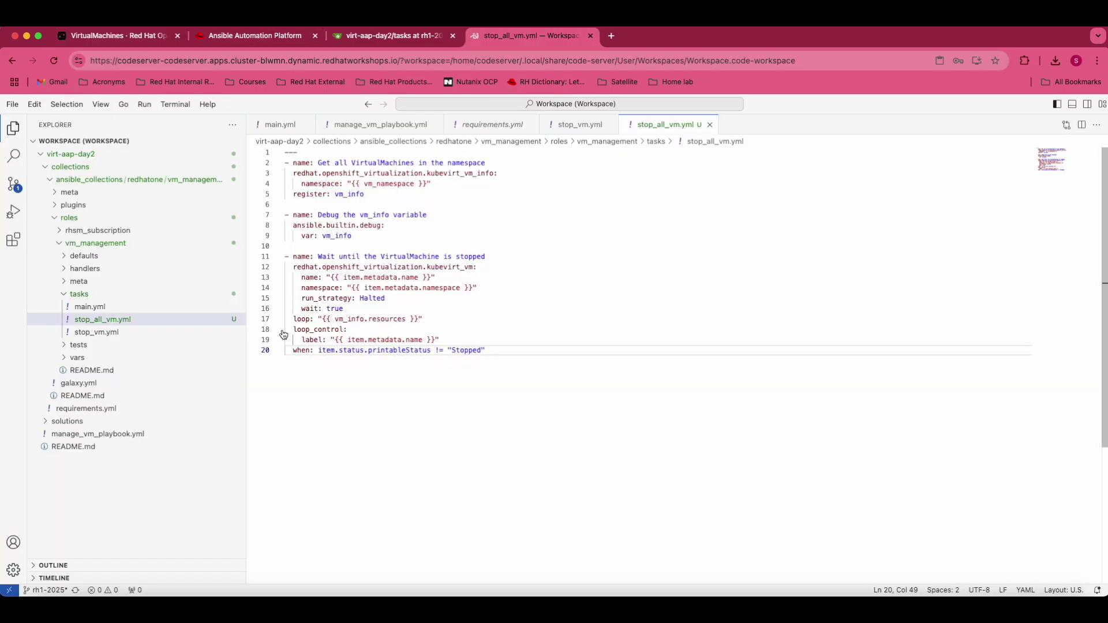
left_click(107, 318)
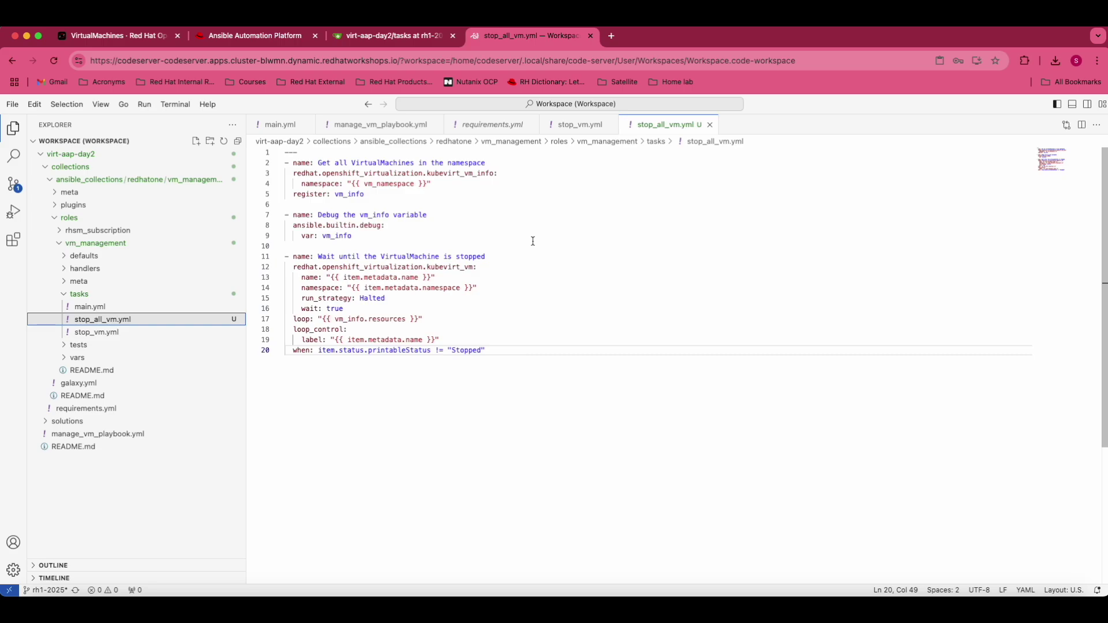
left_click(385, 36)
- In Ansible Automation Platform, start a job template named Stop All VMs with the same inventory, project, playbook, execution environment and credential as Stop VMs
left_click(254, 36)
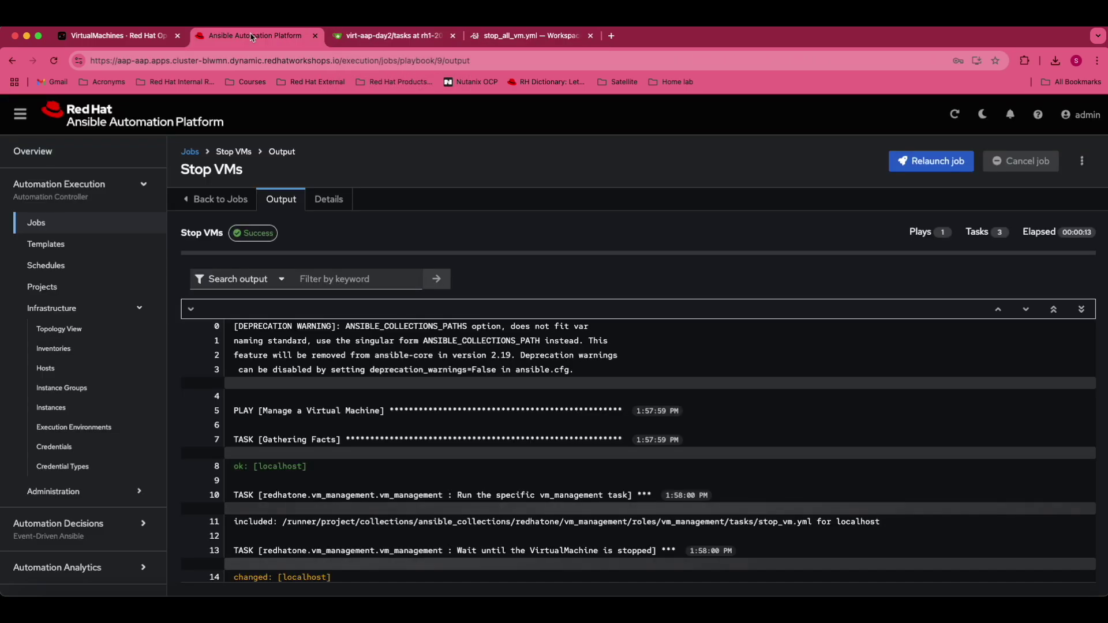
left_click(59, 229)
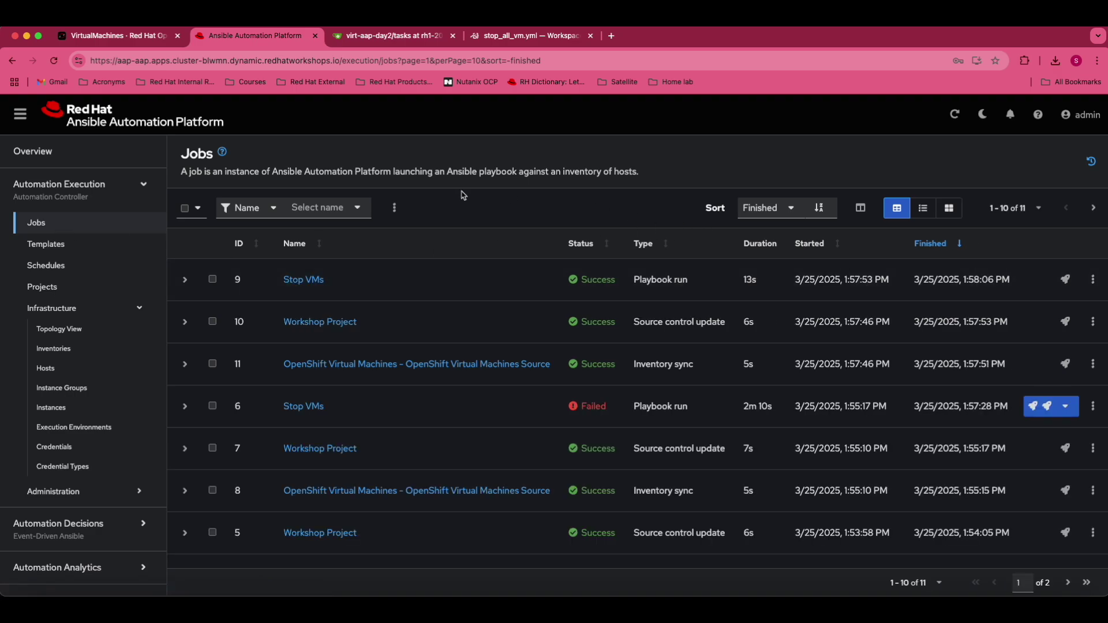
left_click(27, 244)
left_click(430, 208)
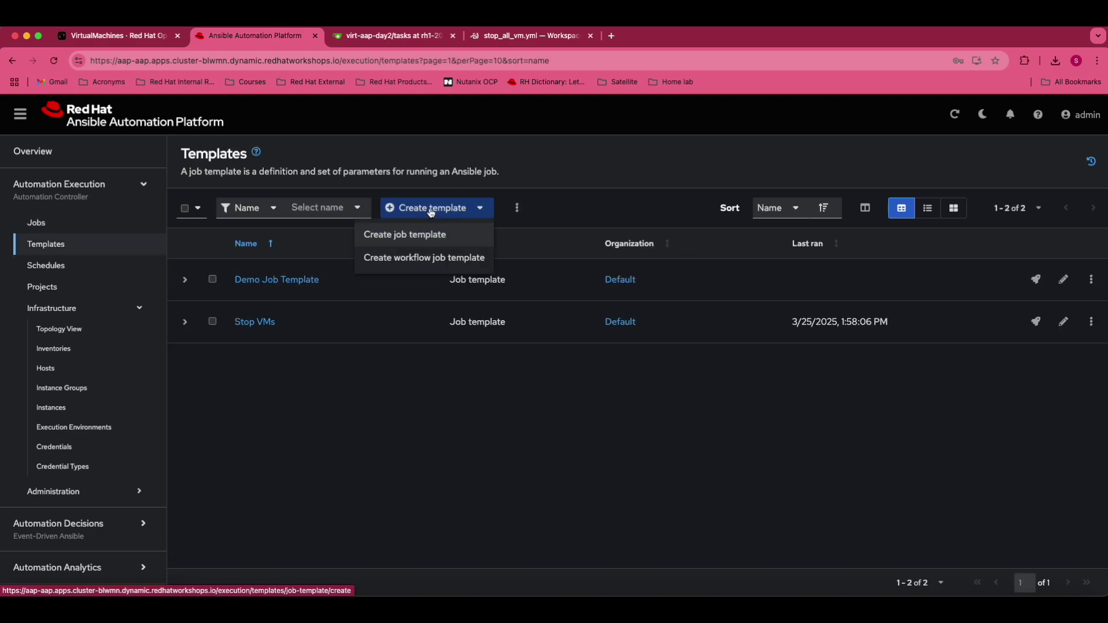
left_click(427, 235)
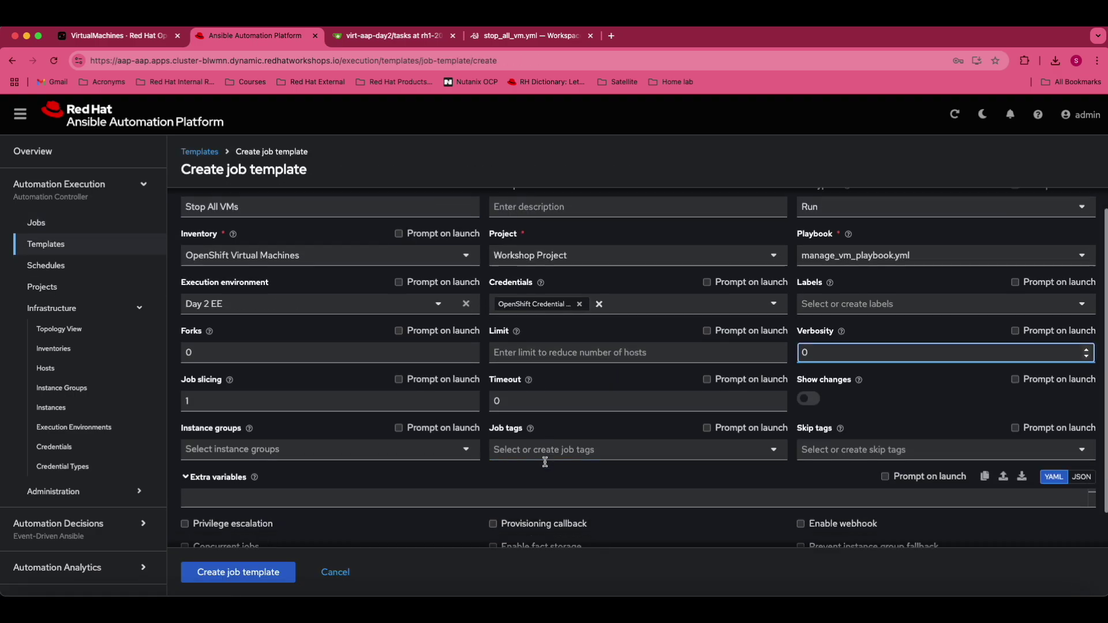
- Set the extra variables to vm_namespace: vms-aap-day2 and task_file: stop_all_vm.yml, without a vm_name, and create the job template
scroll(542, 462, "down", 1)
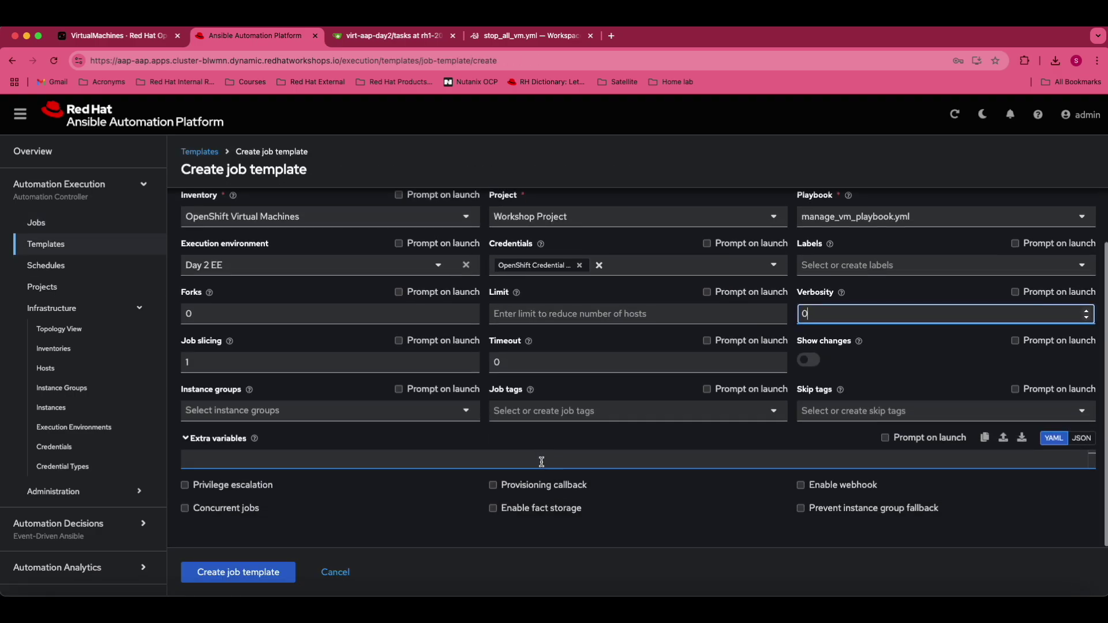
left_click(509, 463)
type("vm_name: rhel9-vm1 vm_namespace: vms-aap-day2 task_file: stop_vm.yml")
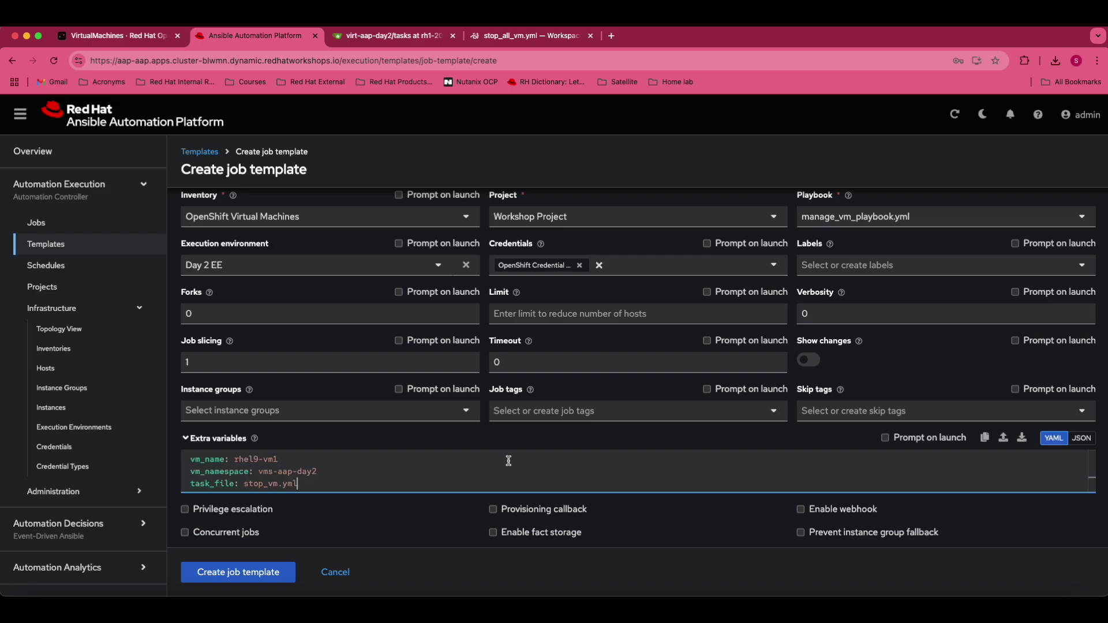
left_click_drag(278, 459, 178, 457)
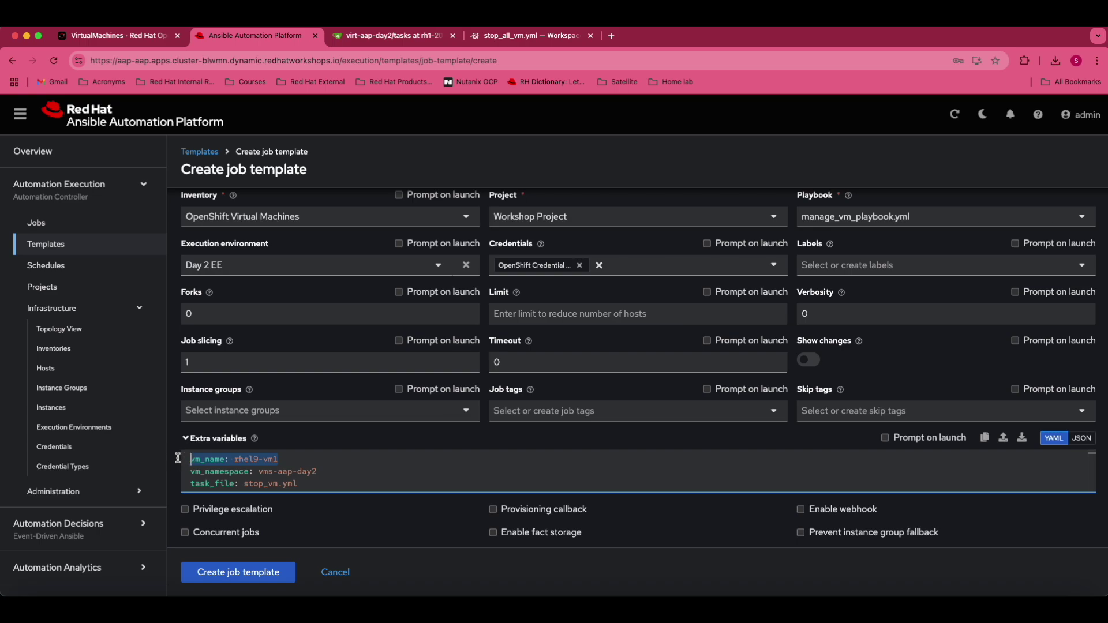
key("BackSpace")
key("Delete")
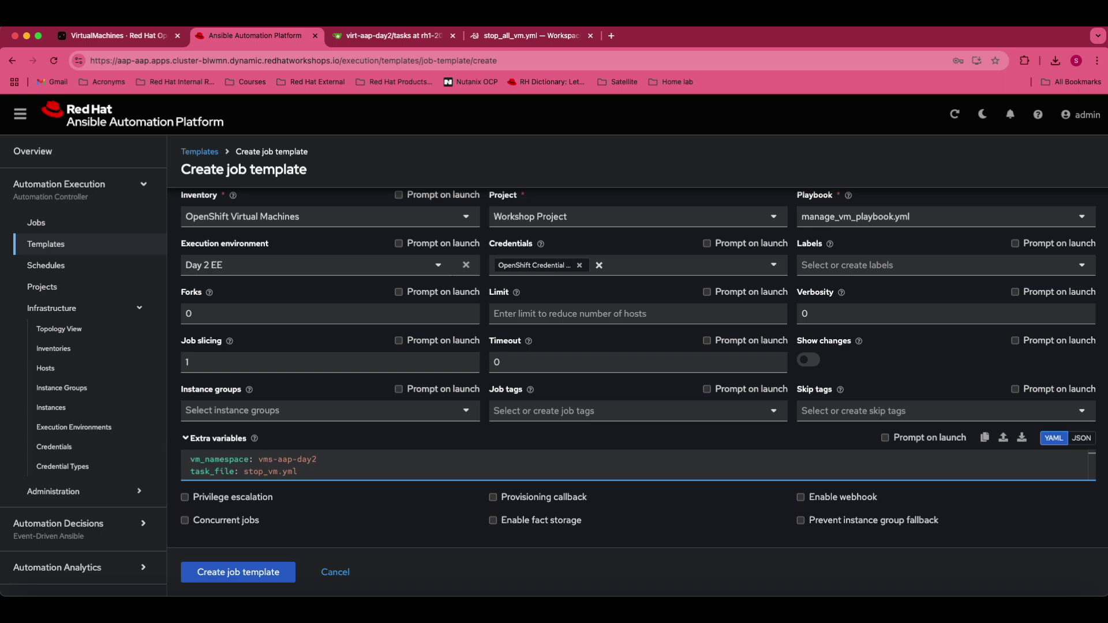
left_click(269, 472)
type("all")
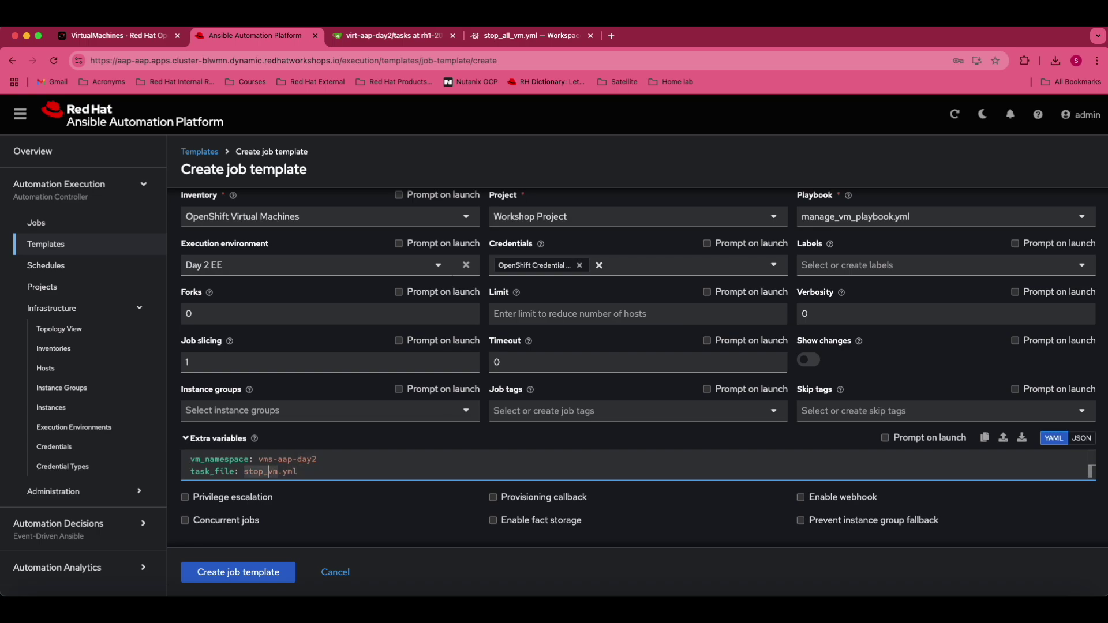
type("_")
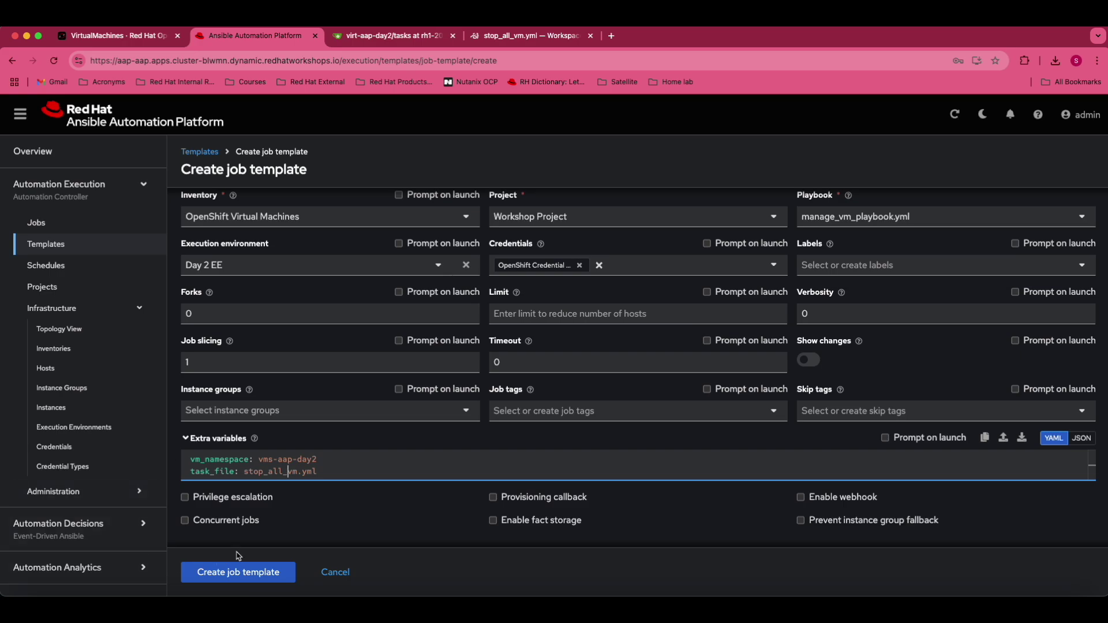
left_click(243, 572)
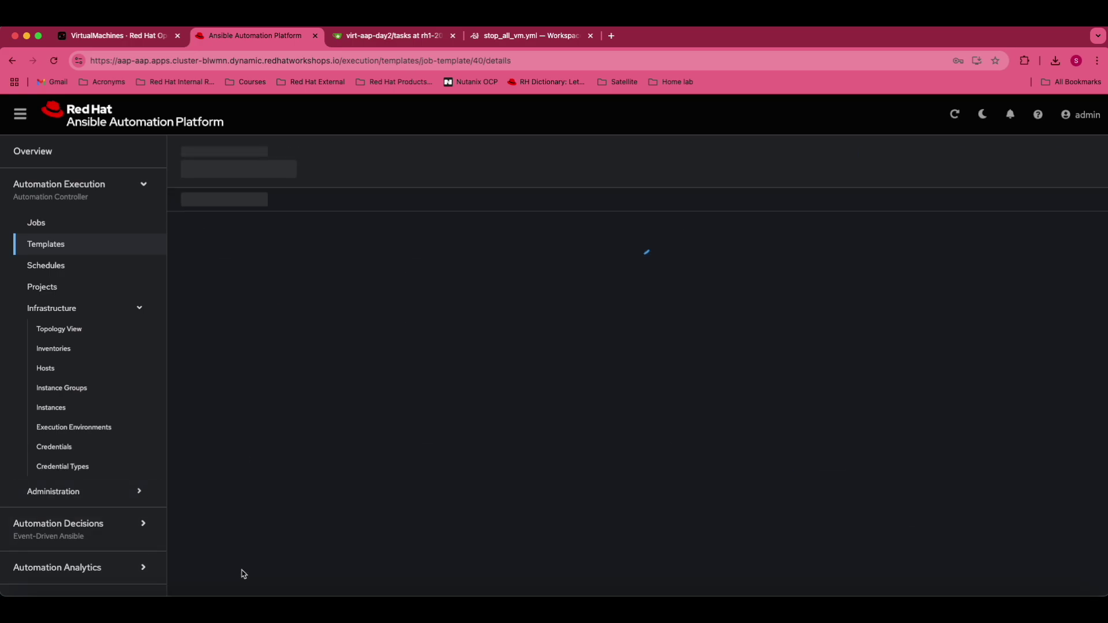
- Launch the Stop All VMs template and check the status of the virtual machines in the OpenShift console
left_click(905, 164)
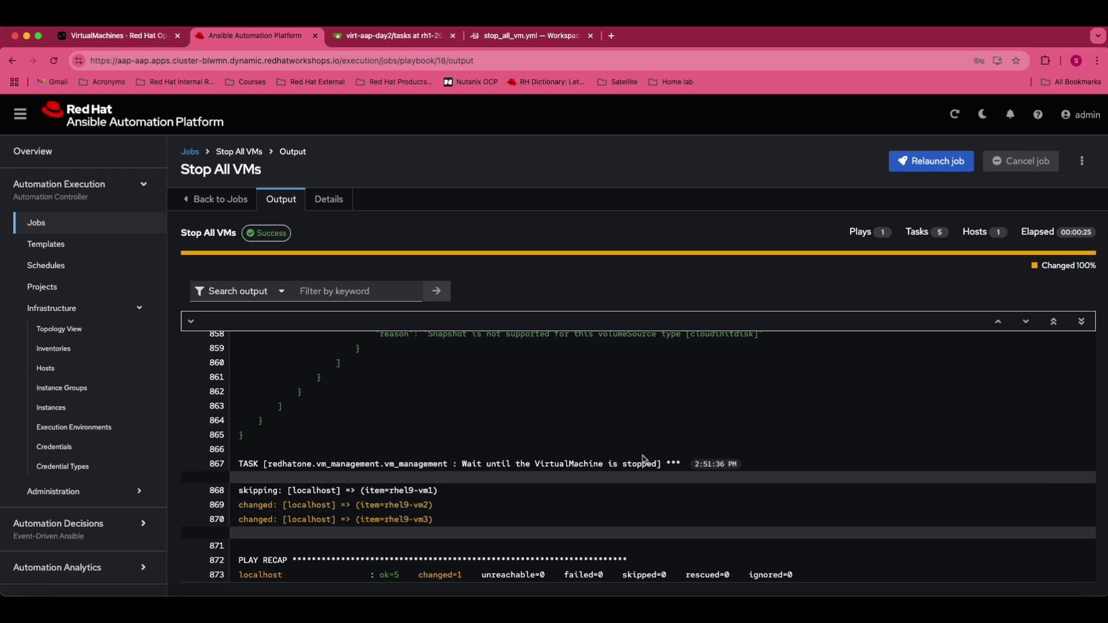
left_click(130, 30)
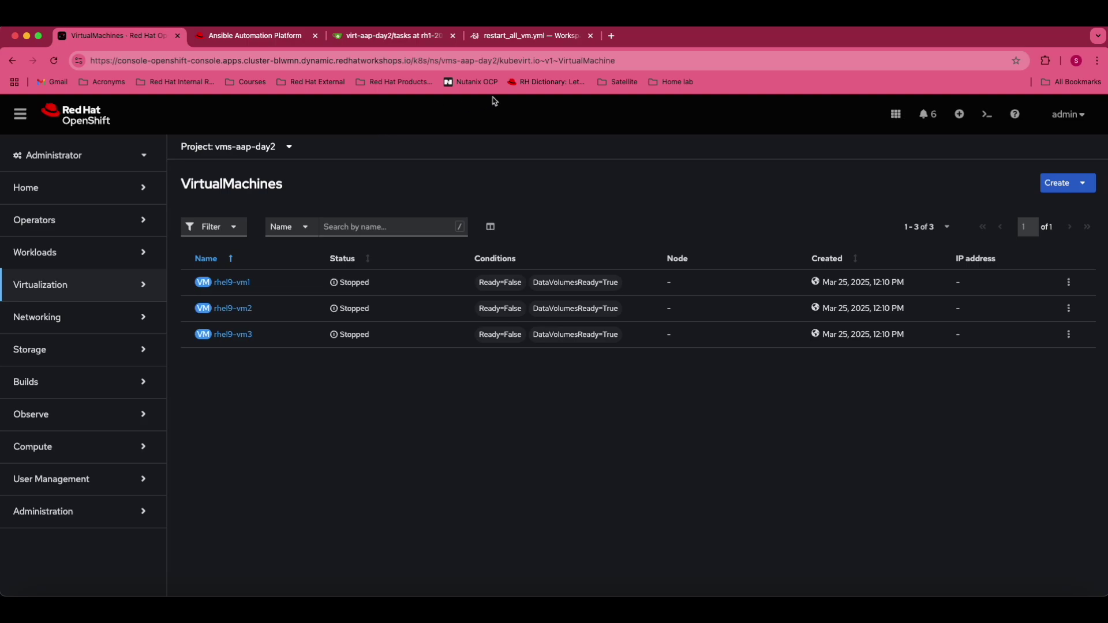
- Switch to the code workspace and review the start_all_vm.yml and restart_all_vm.yml task files
left_click(526, 37)
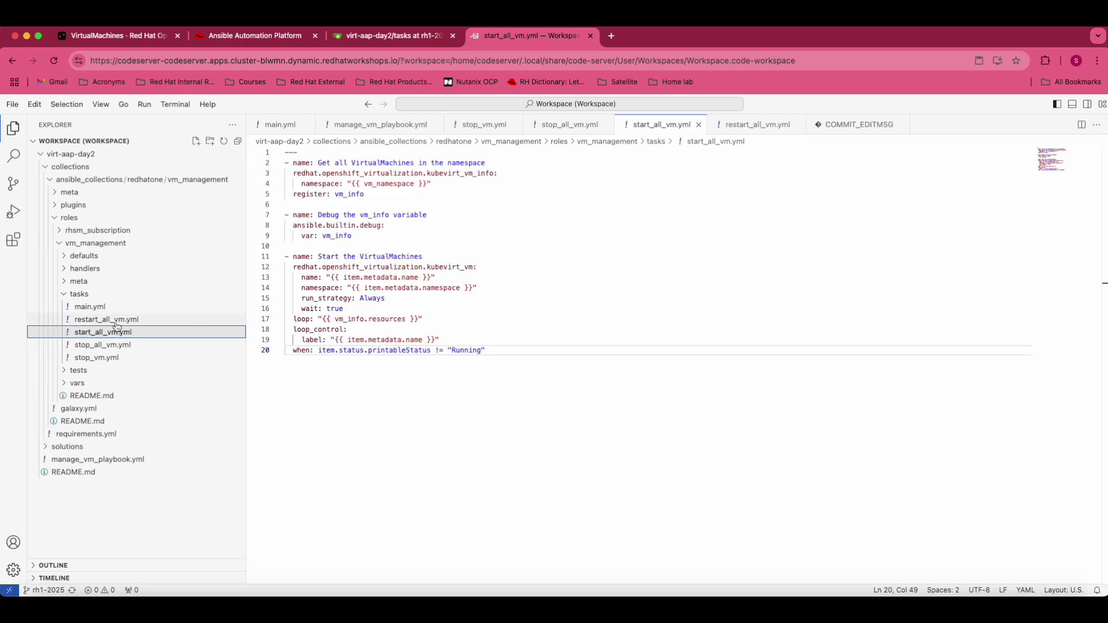
left_click(115, 321)
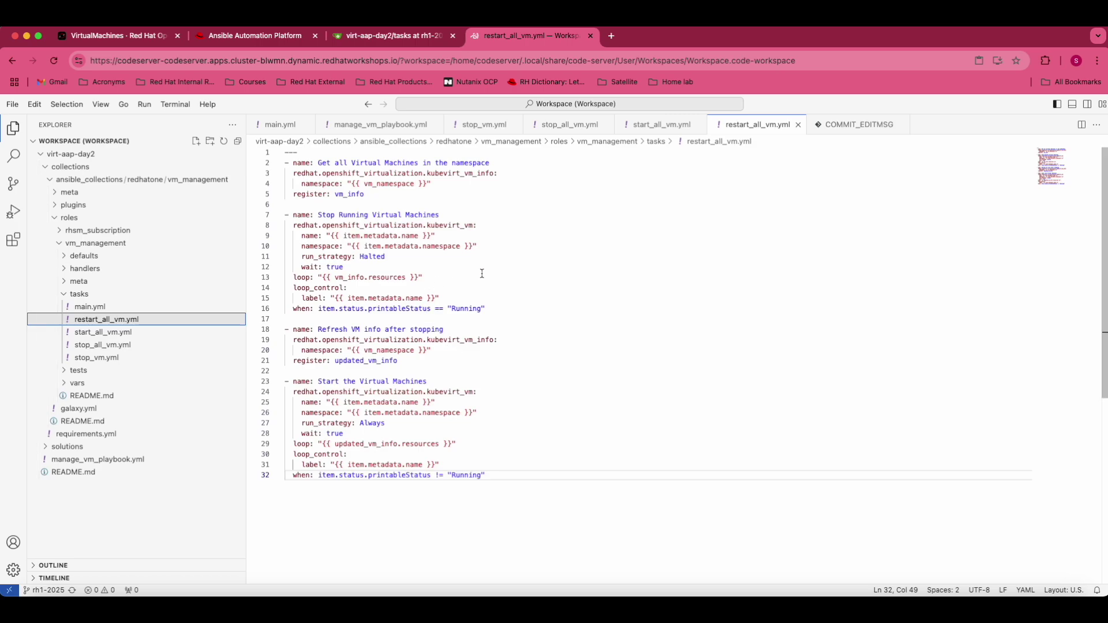
- Switch to Ansible Automation Platform, review the extra variables of the Start All VMs template and launch it
left_click(254, 35)
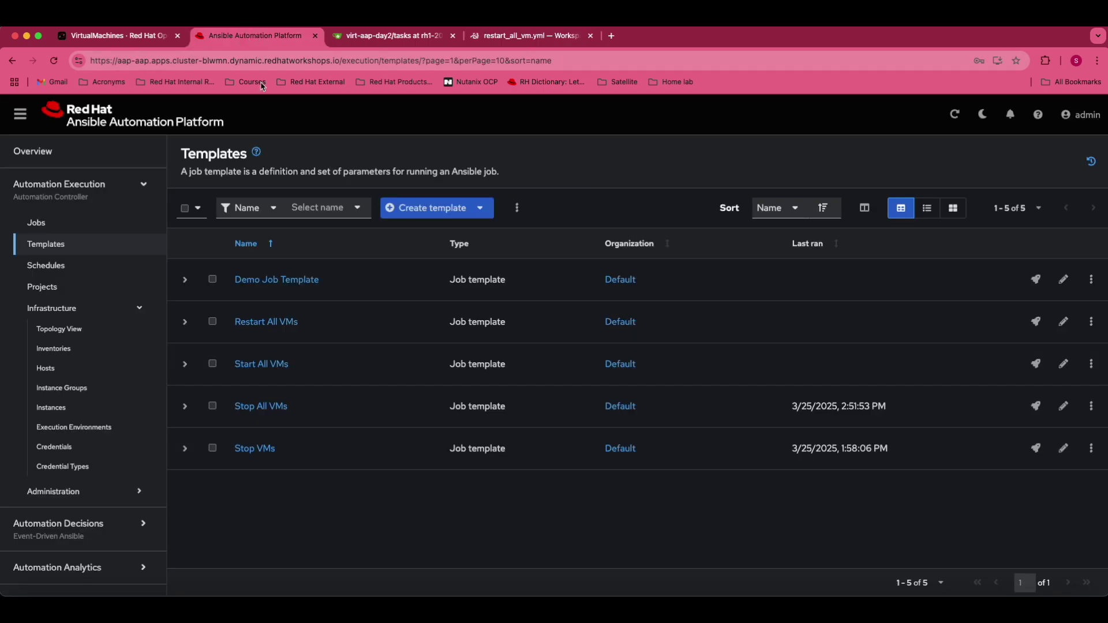
left_click(260, 365)
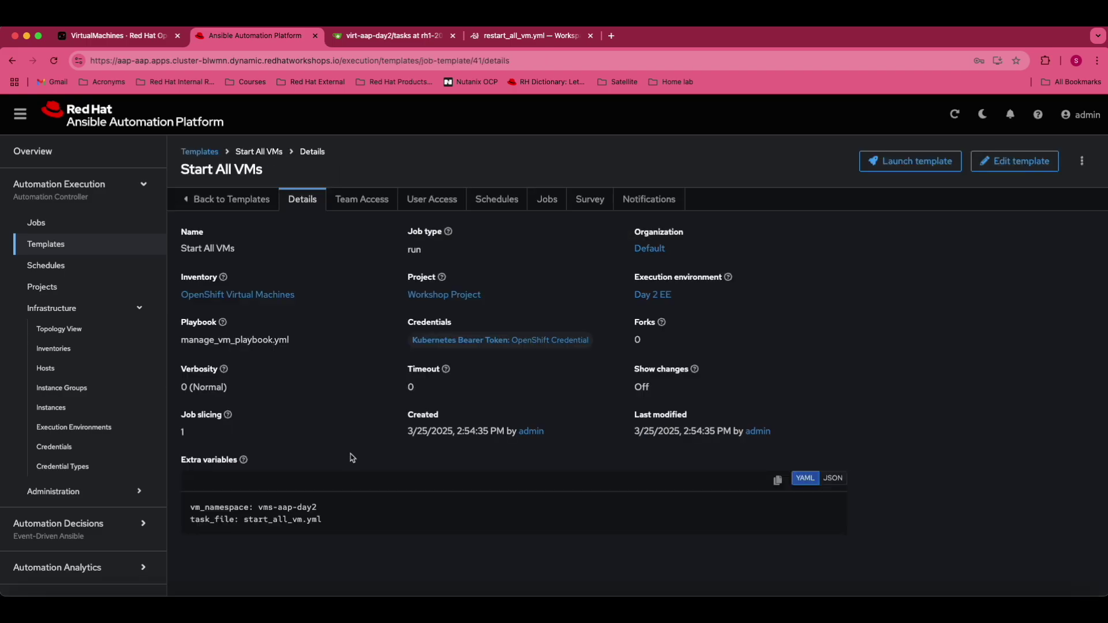
left_click_drag(332, 523, 187, 510)
left_click(916, 163)
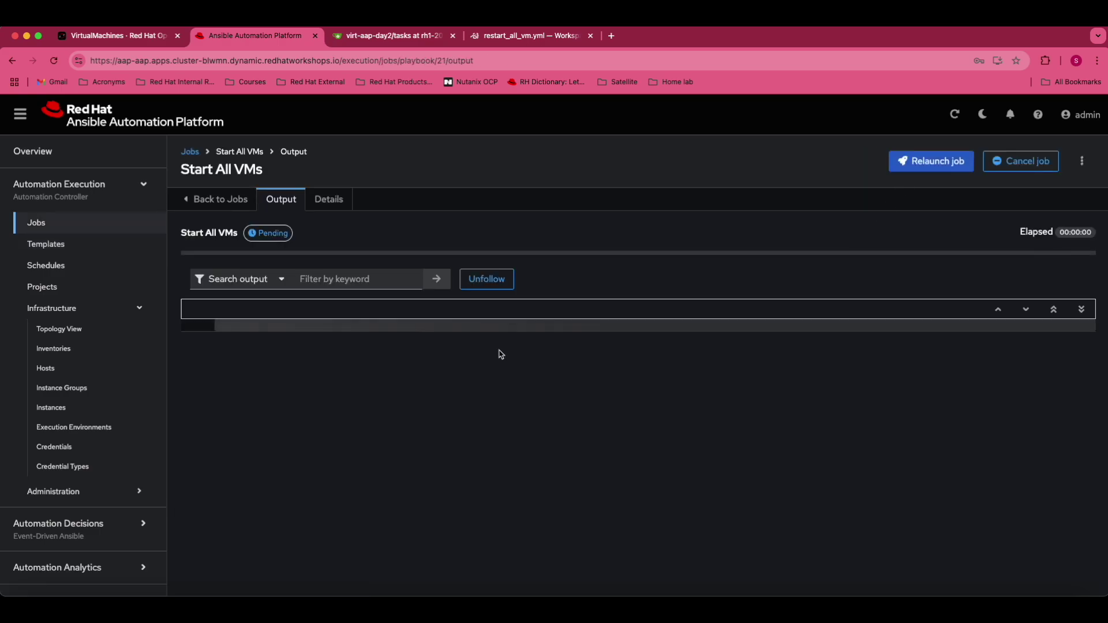
- Check the virtual machines' status in the OpenShift console before and after reviewing the Start All VMs job output
left_click(122, 38)
left_click_drag(384, 359, 327, 286)
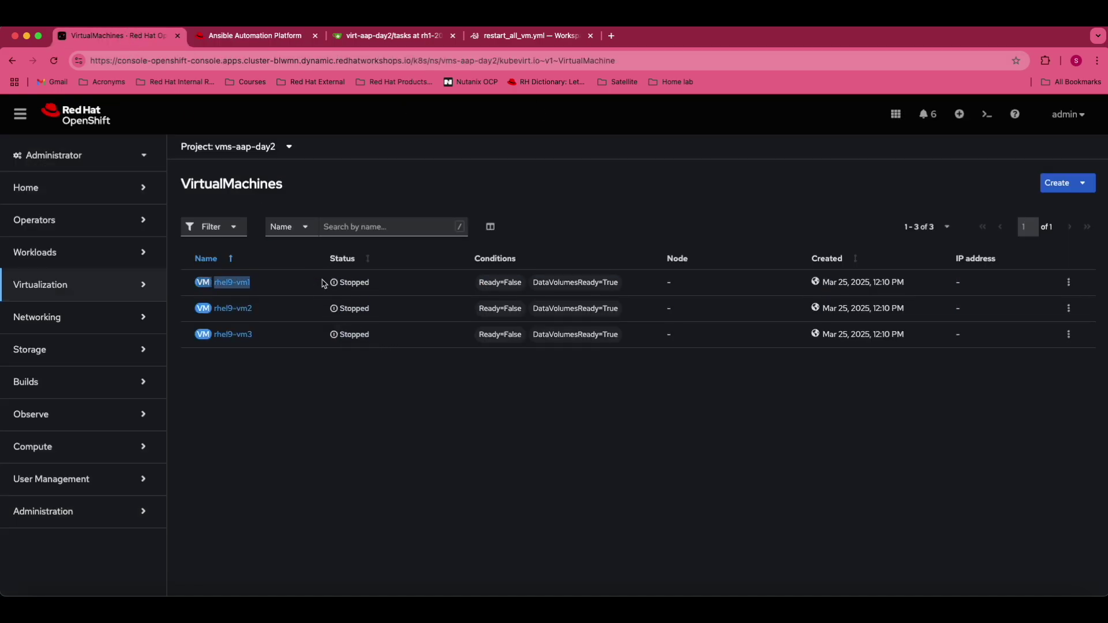
left_click(254, 37)
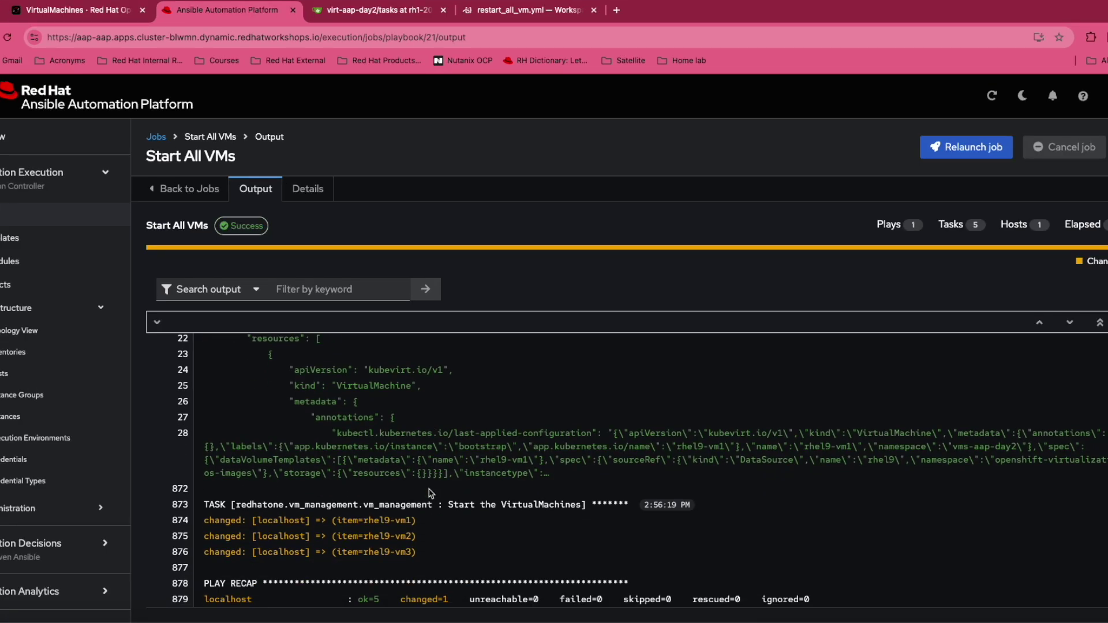
left_click(90, 10)
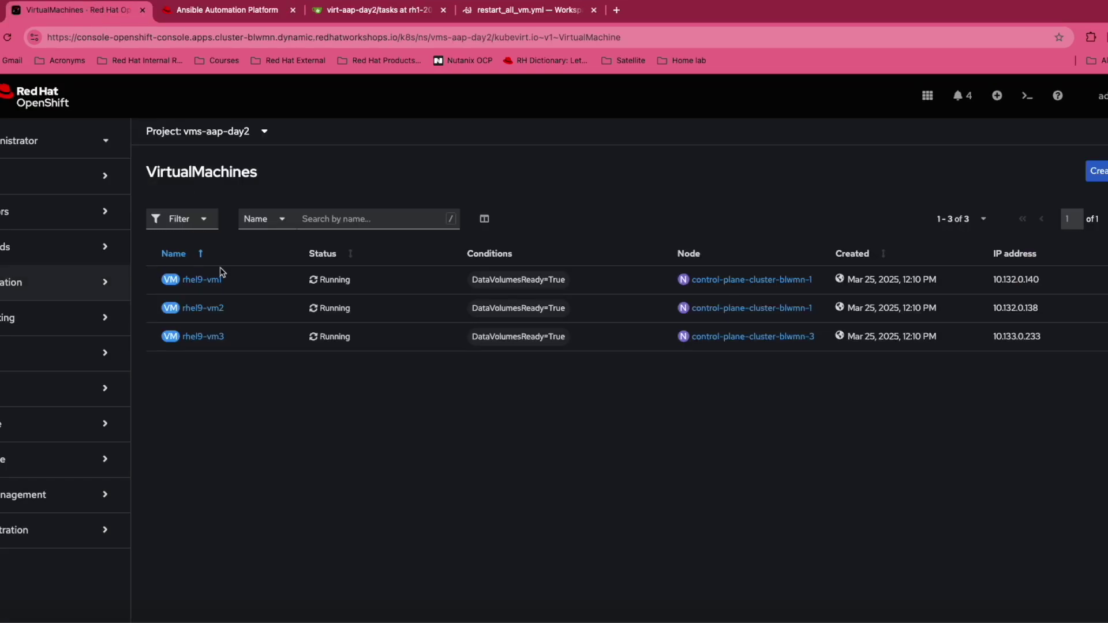
- Return to the job templates in Ansible Automation Platform, review the extra variables of Restart All VMs and launch it
left_click(227, 9)
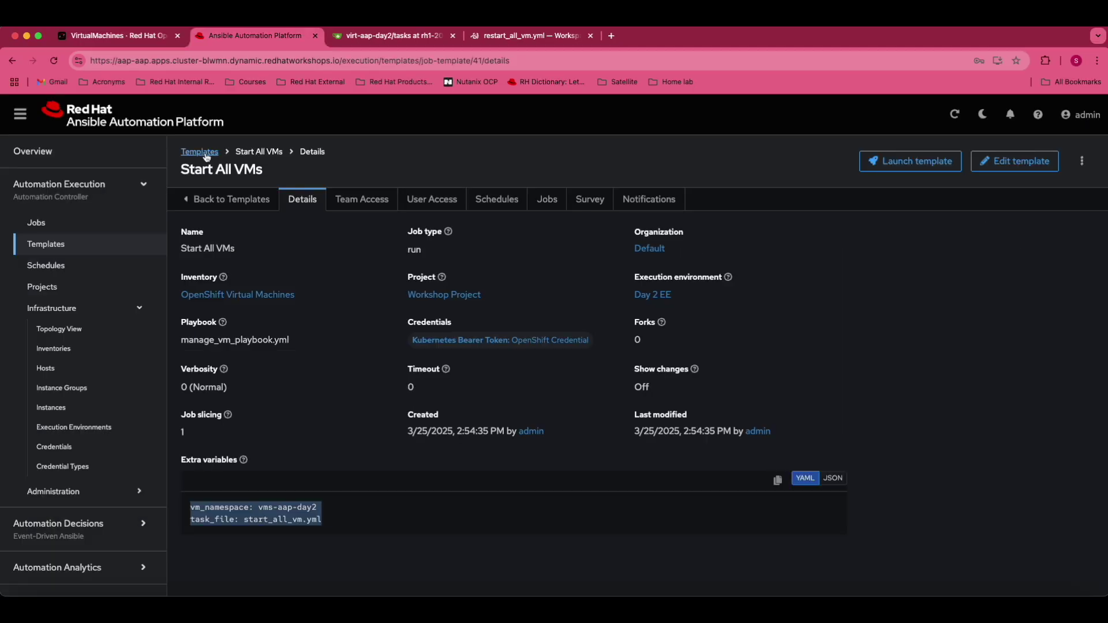
left_click(199, 147)
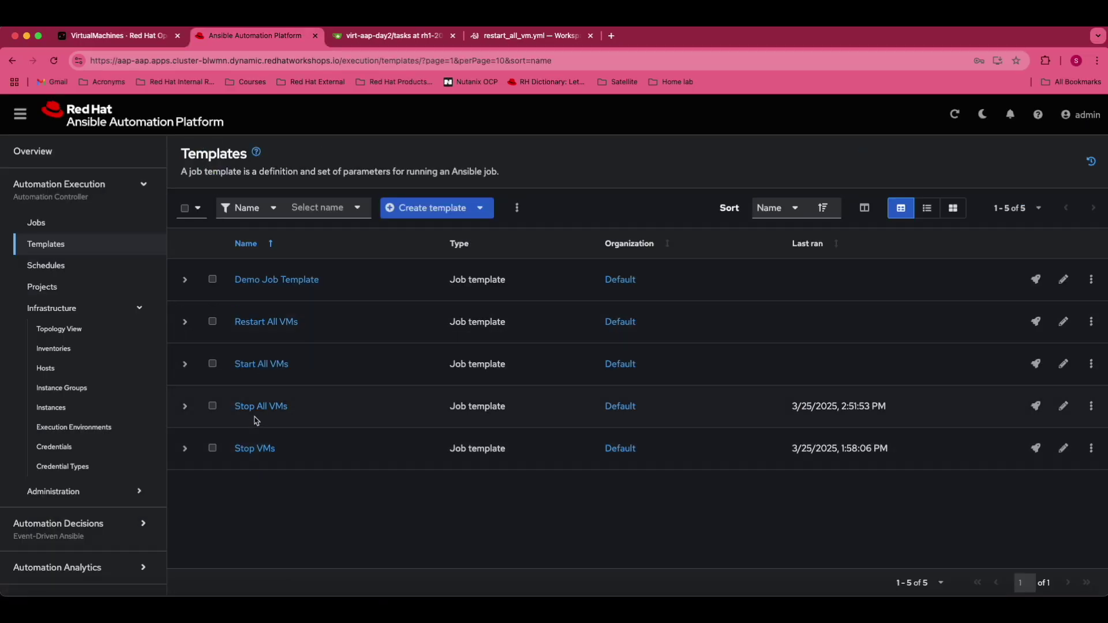
left_click(264, 324)
left_click_drag(345, 521, 191, 502)
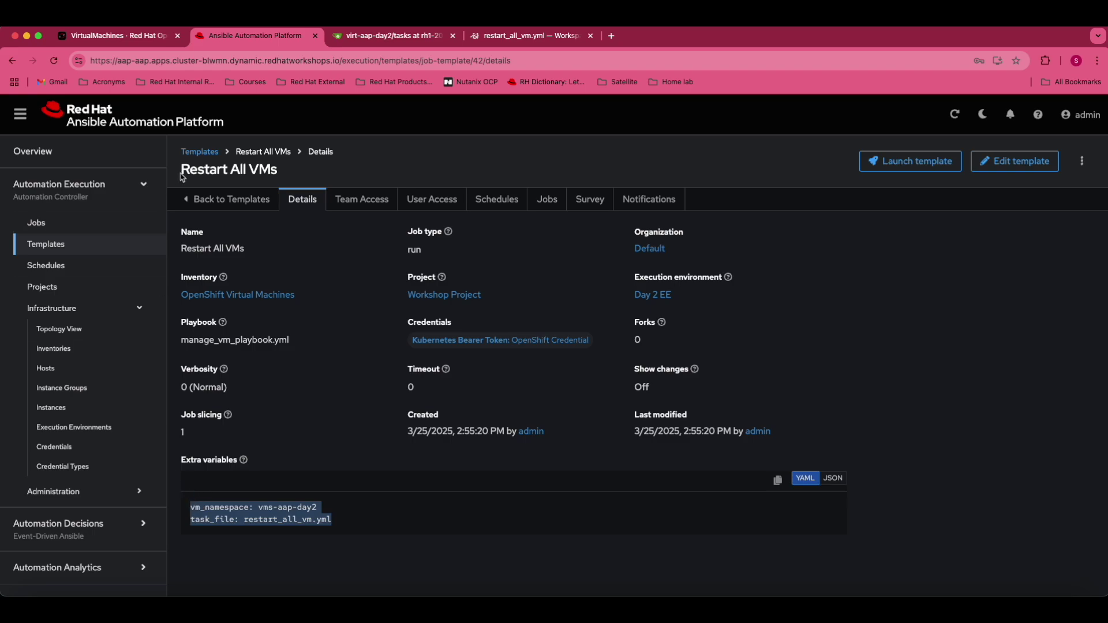
left_click(905, 166)
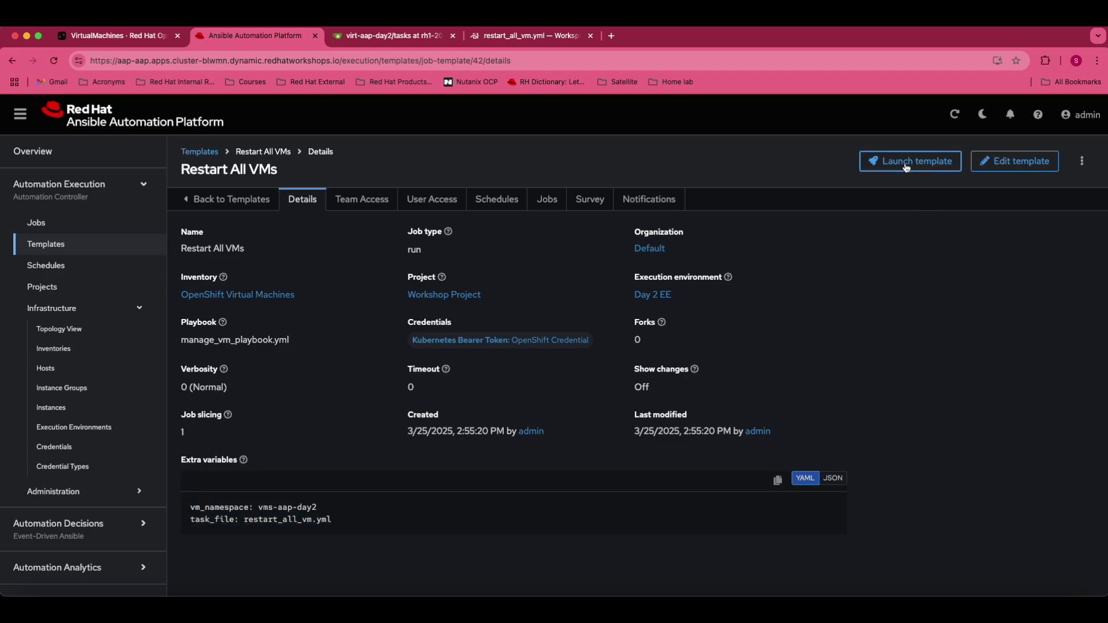
- Check the virtual machines' status during the restart in the OpenShift console and capture a screenshot of the screen
left_click(130, 39)
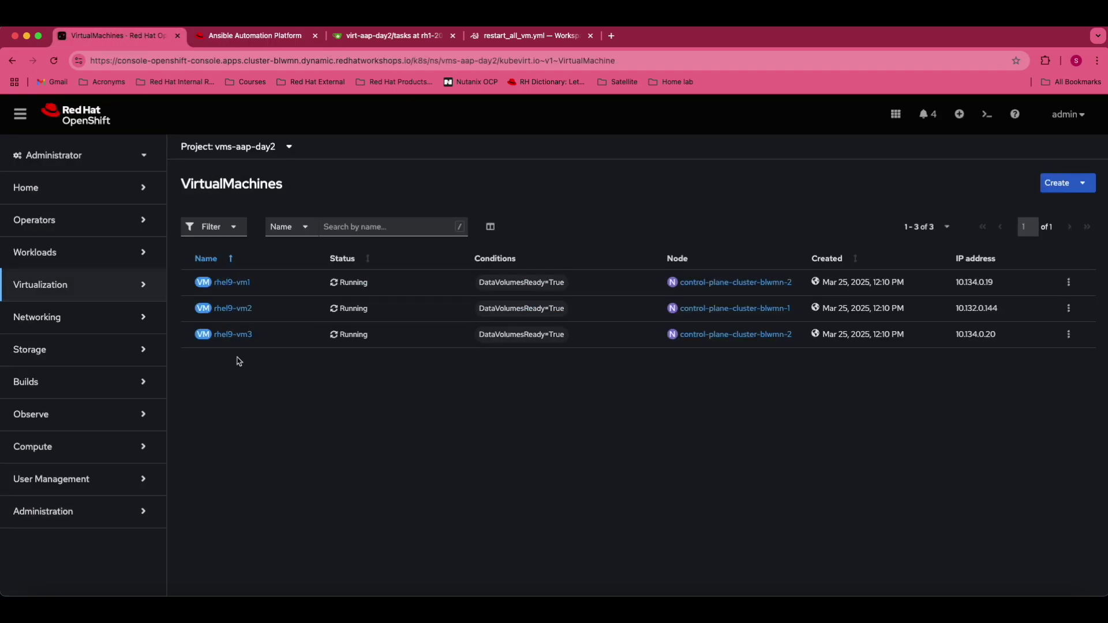
key("super+shift+3")
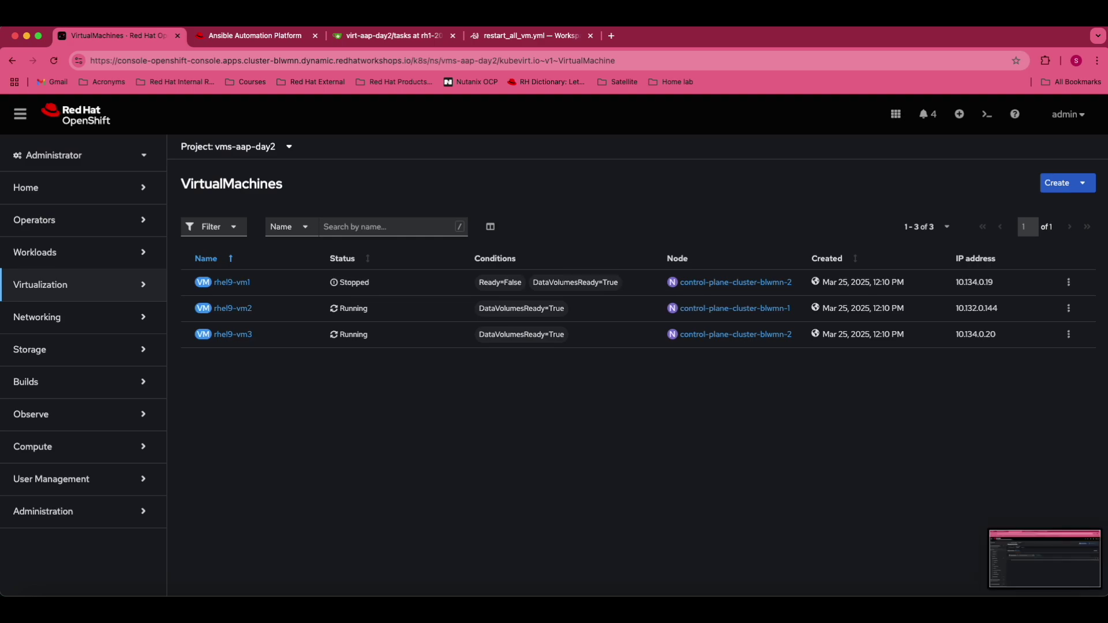